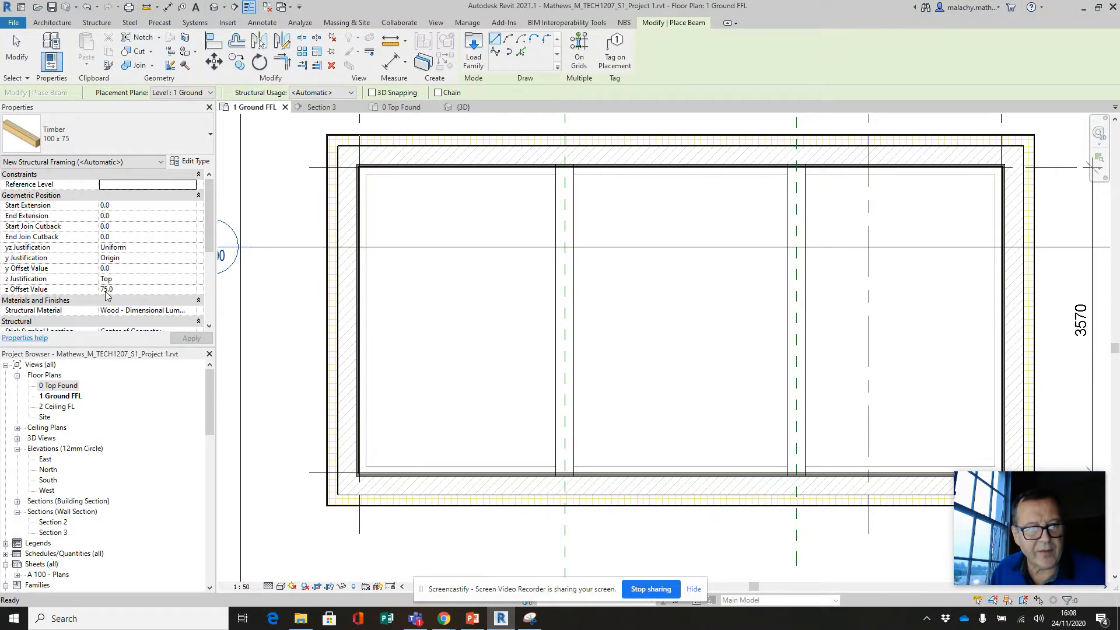
Step: Place a Timber 100 x 75 beam along the inner face of the left wall on grid 1, from corner to corner
scroll(363, 473, "up", 3)
left_click(360, 465)
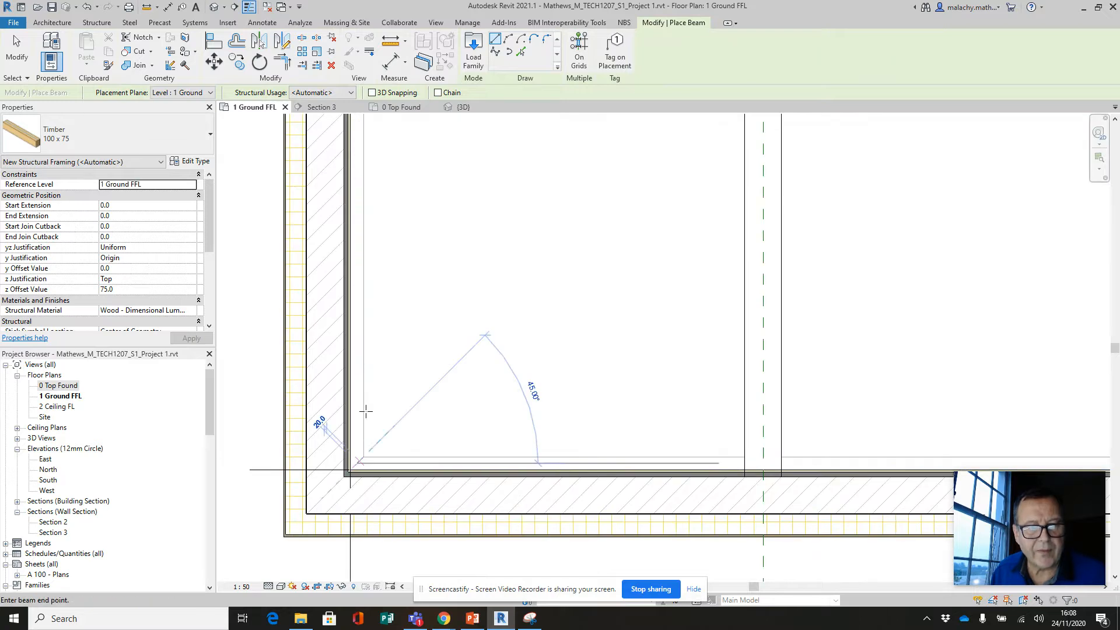
scroll(411, 271, "down", 2)
middle_click_drag(411, 271, 385, 482)
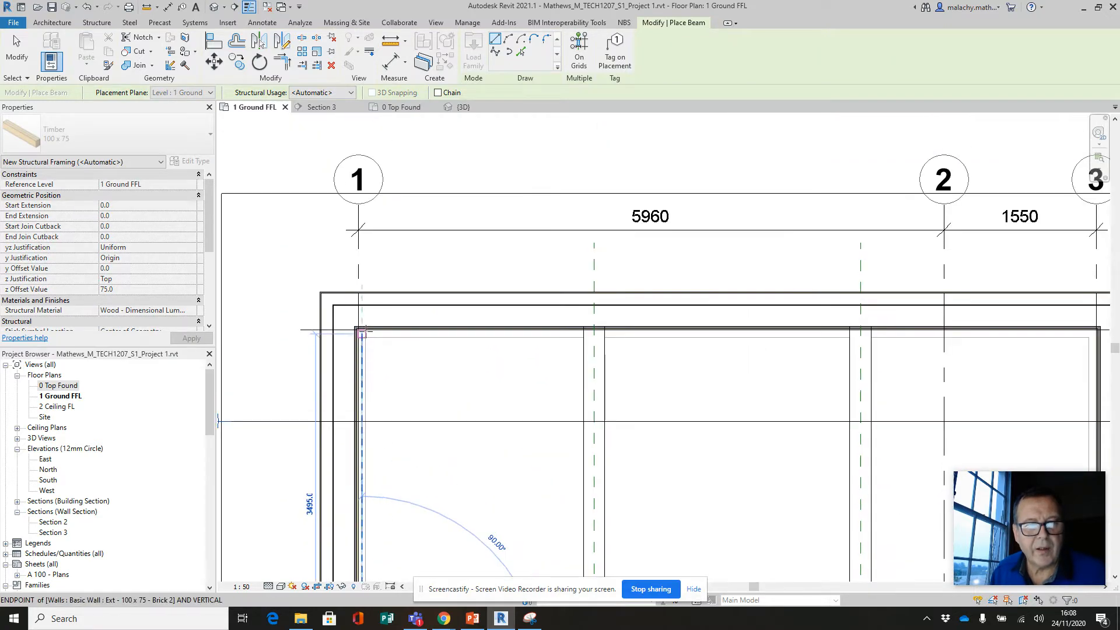
left_click(363, 334)
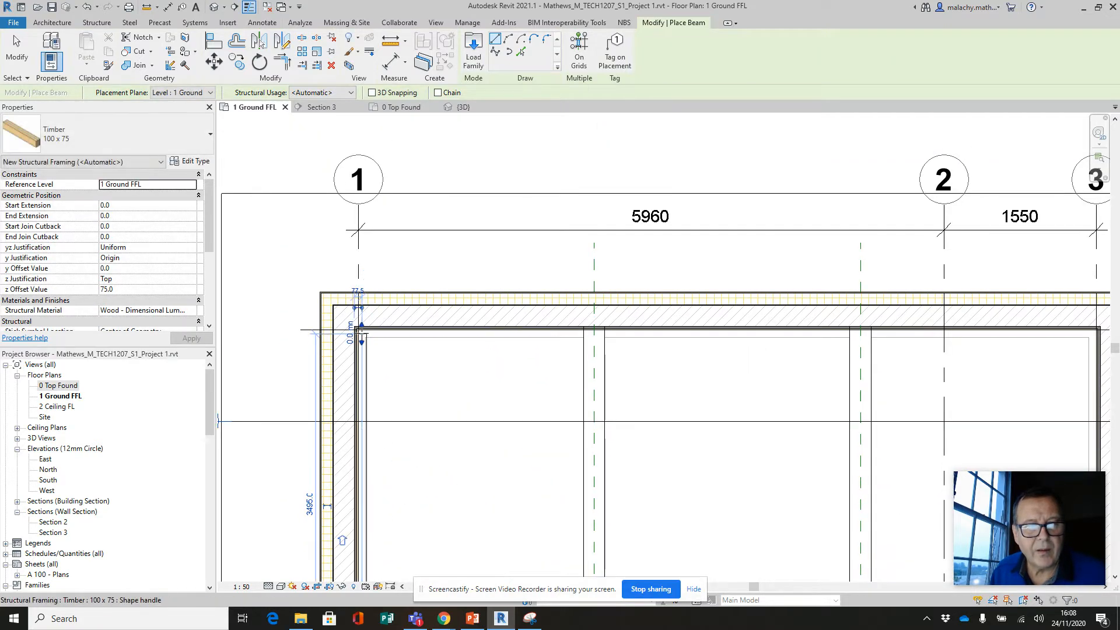
Step: Place a Timber 100 x 75 beam along the inner face of the upper wall, between its two corners
scroll(373, 334, "up", 1)
left_click(376, 335)
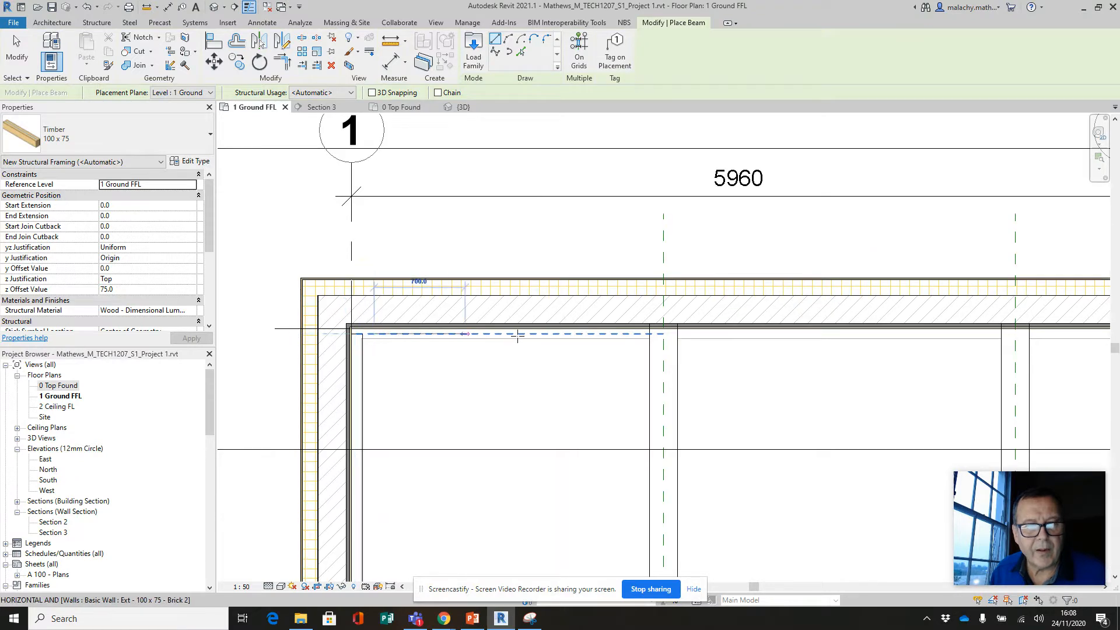
scroll(556, 341, "down", 1)
scroll(729, 361, "down", 1)
middle_click_drag(729, 361, 471, 353)
scroll(727, 342, "up", 7)
left_click(811, 315)
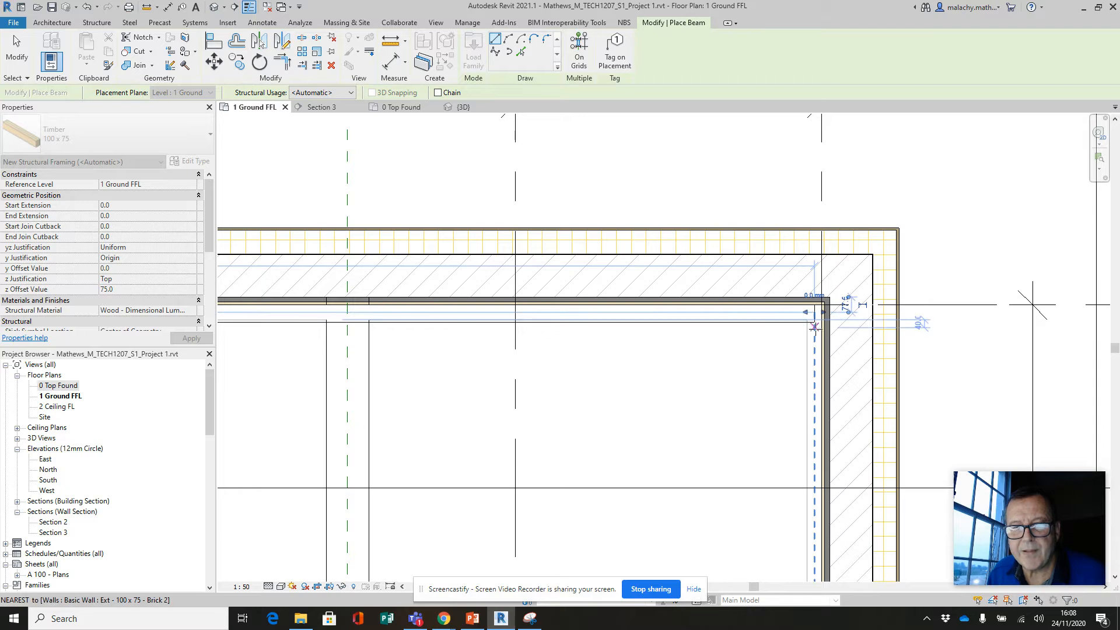
Step: Place a Timber 100 x 75 beam down the inner face of the right wall on grid 3, from corner to corner
left_click(811, 315)
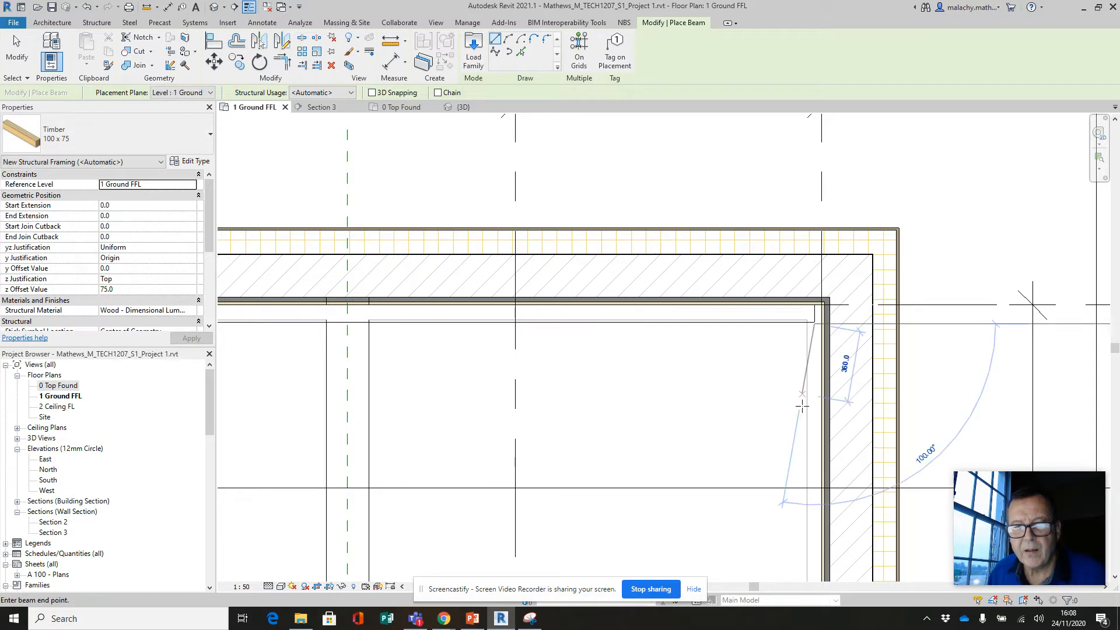
scroll(730, 381, "up", 2)
middle_click_drag(730, 380, 731, 372)
middle_click_drag(722, 451, 698, 242)
scroll(703, 415, "down", 1)
middle_click_drag(707, 425, 681, 231)
left_click(685, 376)
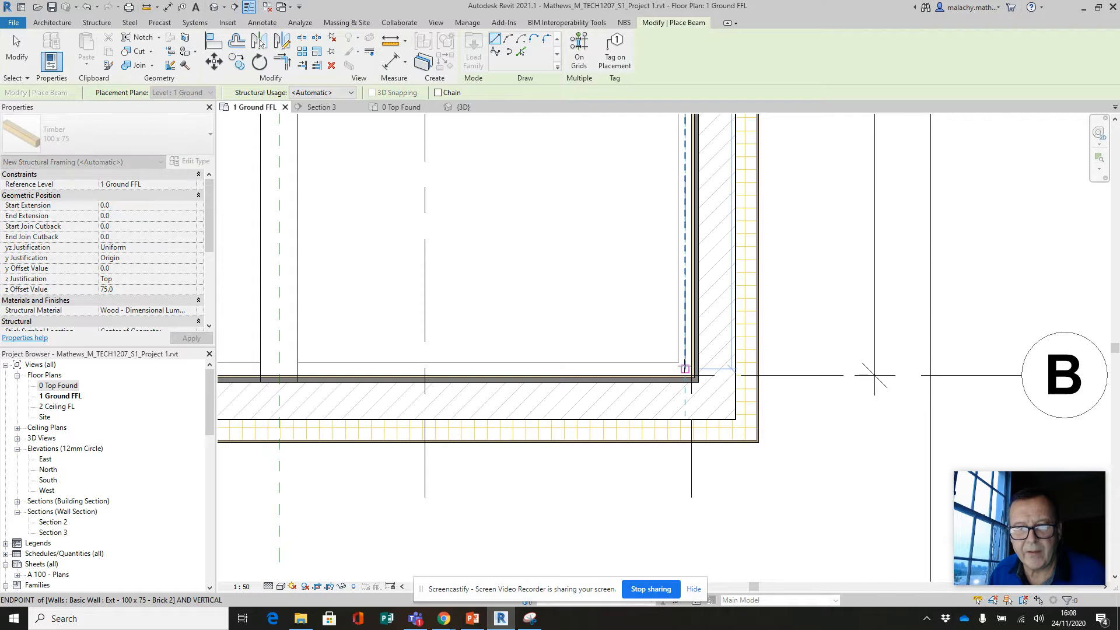
Step: Place a Timber 100 x 75 beam along the inner face of the lower wall, ending at the left wall's beam
left_click(678, 369)
scroll(589, 357, "down", 2)
middle_click_drag(436, 344, 810, 343)
middle_click_drag(494, 335, 849, 327)
left_click(569, 363)
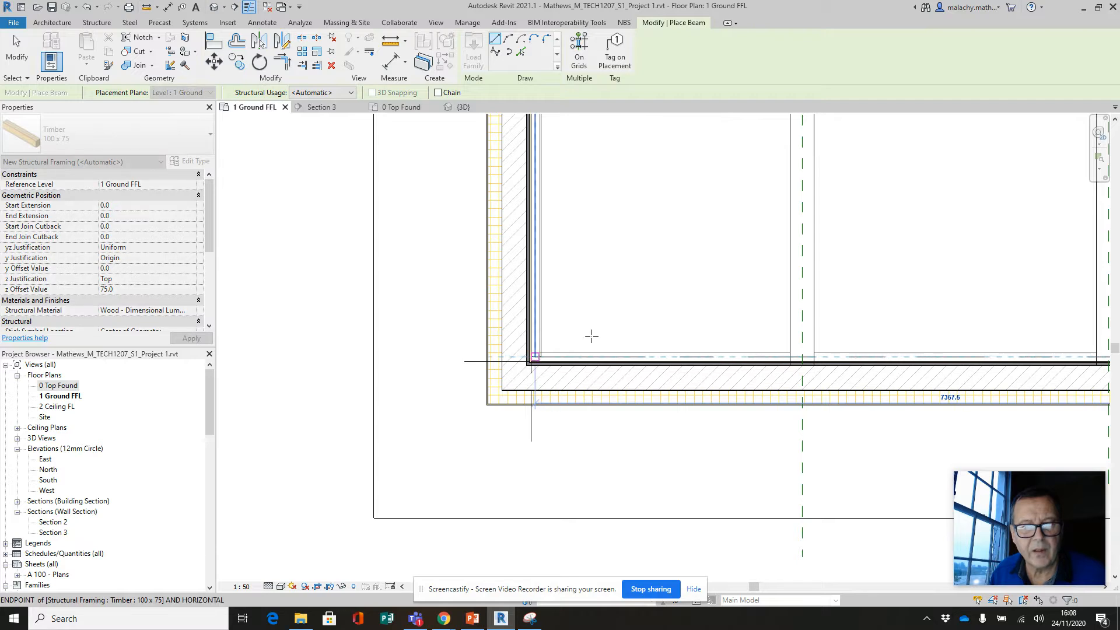
Step: Place a Timber 100 x 75 beam over the left internal wall, following its reference plane from lower to upper wall
left_click(802, 357)
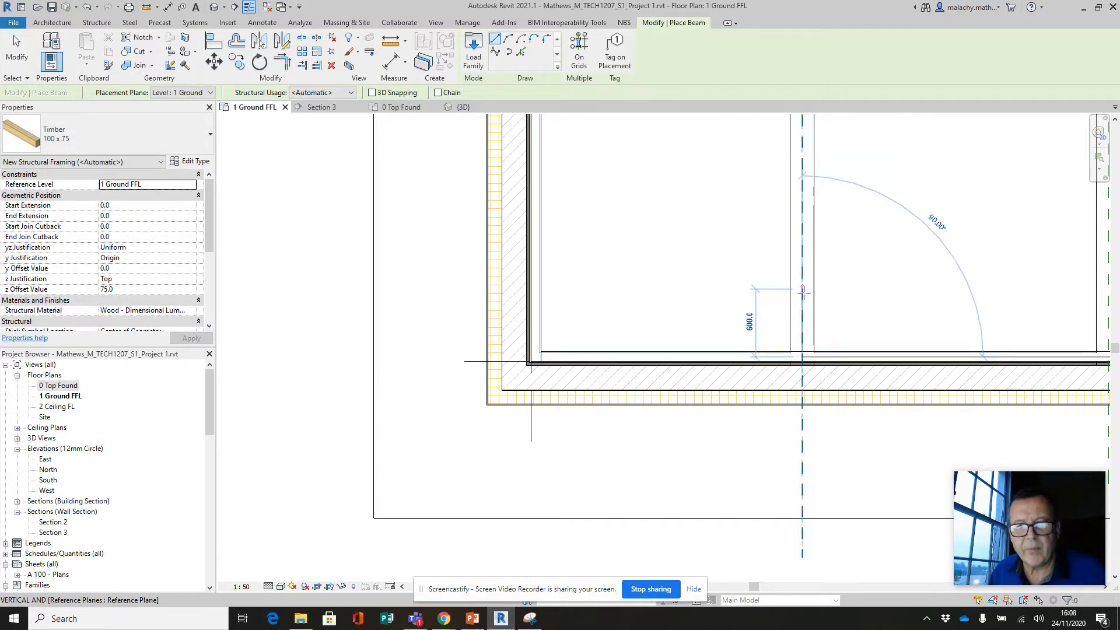
scroll(802, 278, "down", 1)
middle_click_drag(802, 272, 792, 448)
left_click(794, 216)
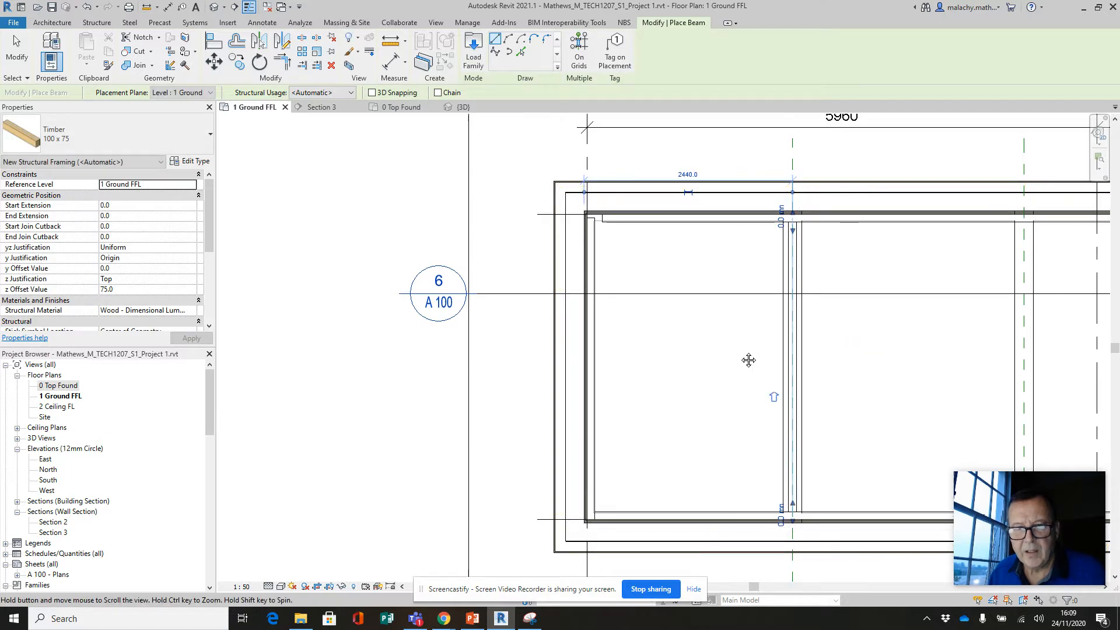
Step: Place a Timber 100 x 75 beam over the right internal wall along its reference plane and finish the Beam command
scroll(782, 357, "down", 1)
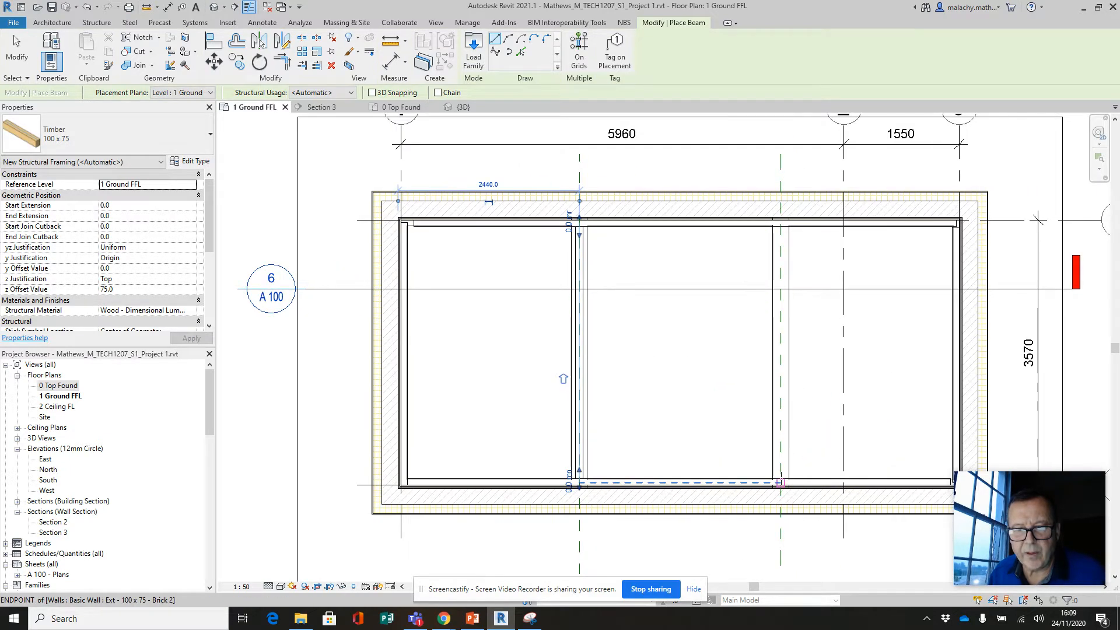
left_click(780, 483)
left_click(781, 220)
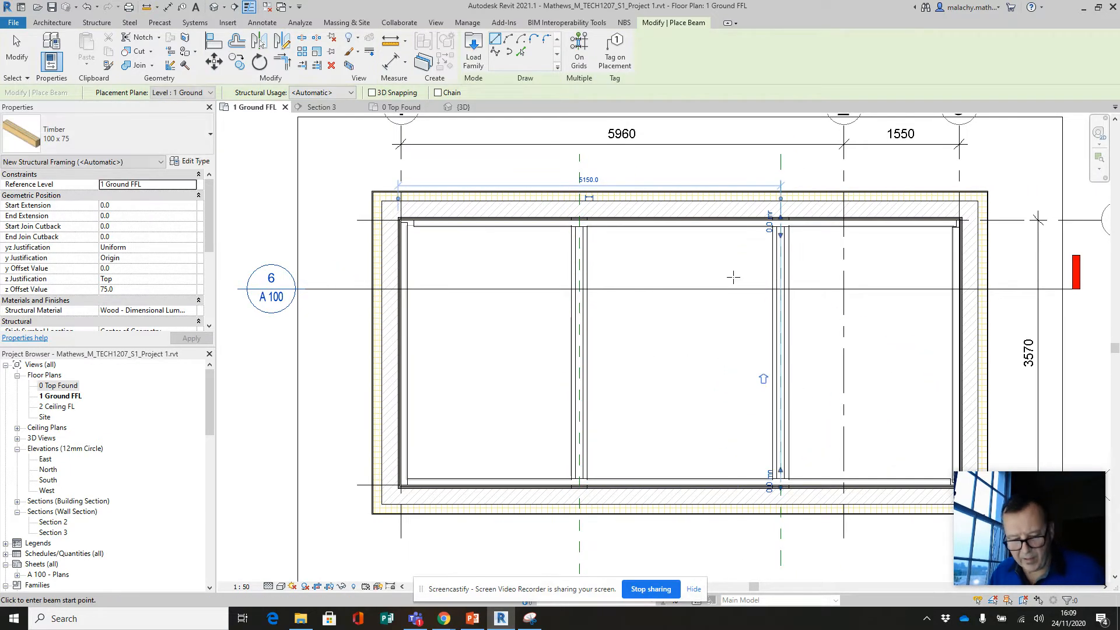
key("Escape")
key("Escape")
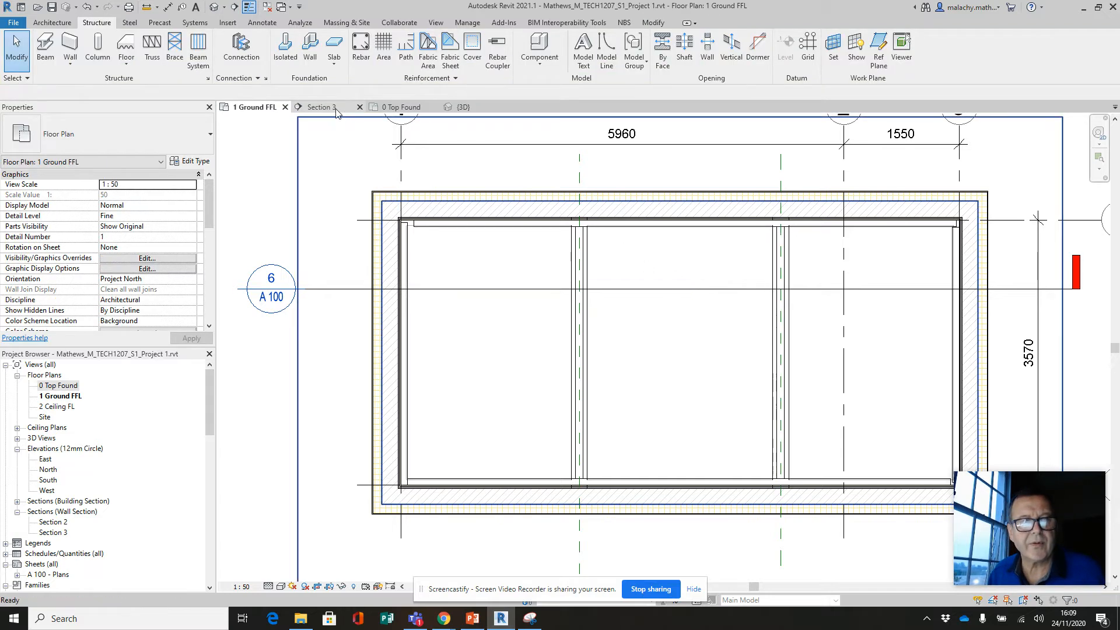
Step: In Section 3, extend the left end of the long timber beam to meet the beam at the external wall
left_click(325, 107)
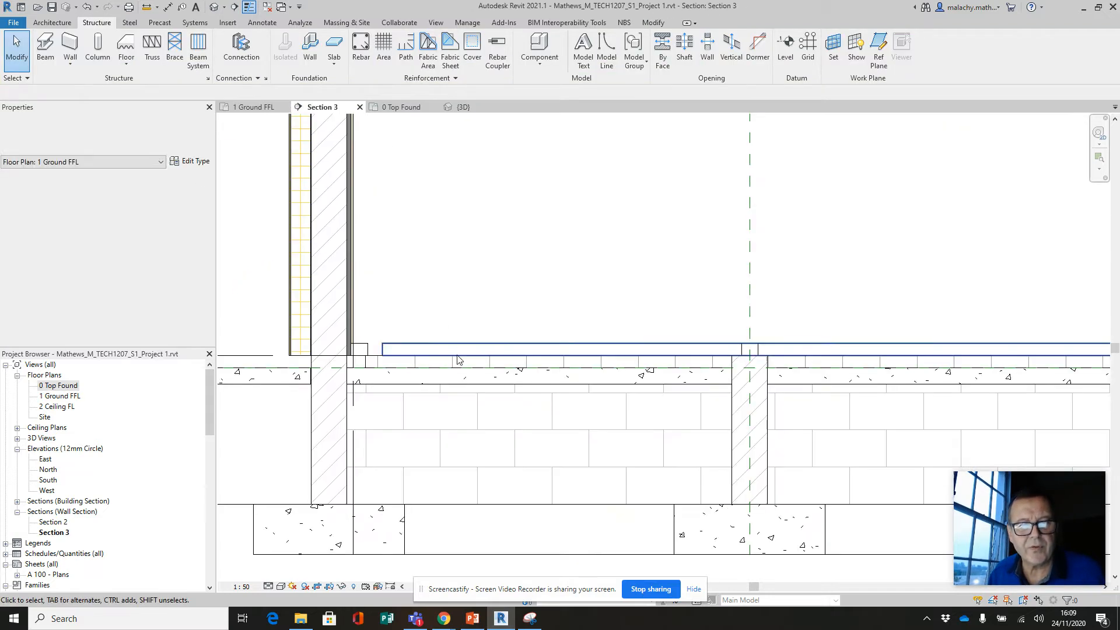
left_click(396, 353)
left_click_drag(383, 356, 515, 412)
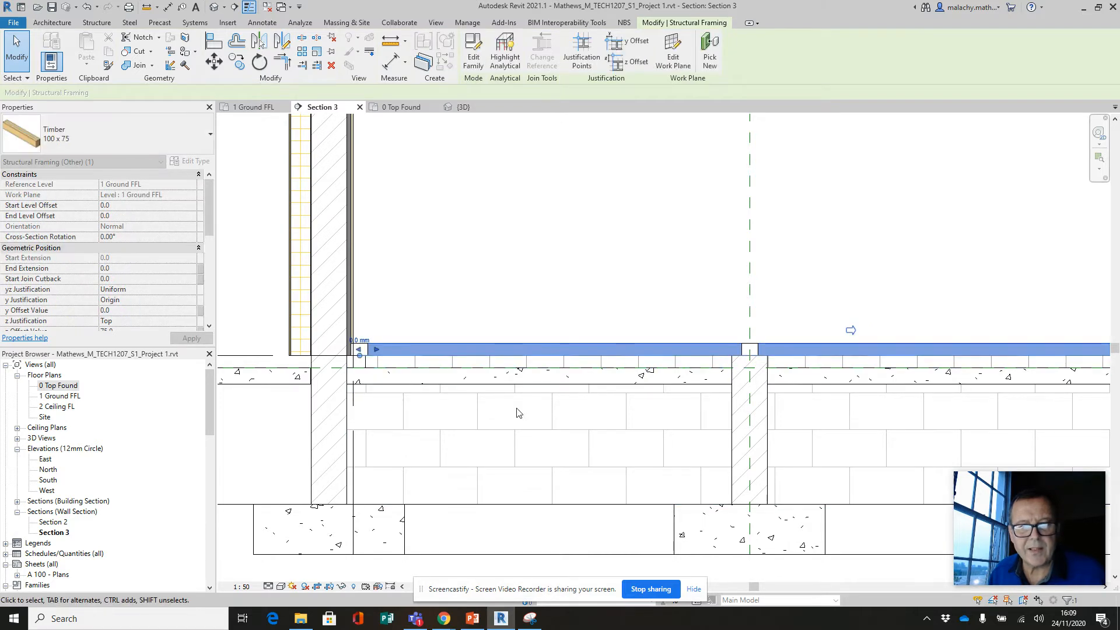
Step: Check the long beam's other end in Section 3 and the whole timber beam layout in the 3D view
scroll(533, 407, "down", 4)
scroll(834, 405, "up", 6)
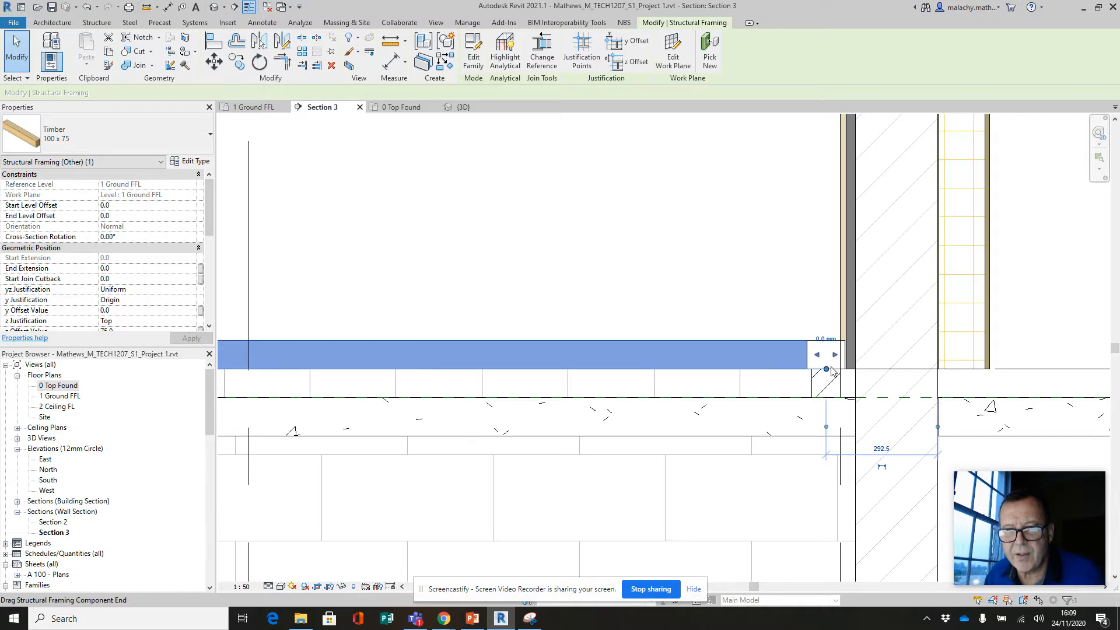
left_click(783, 299)
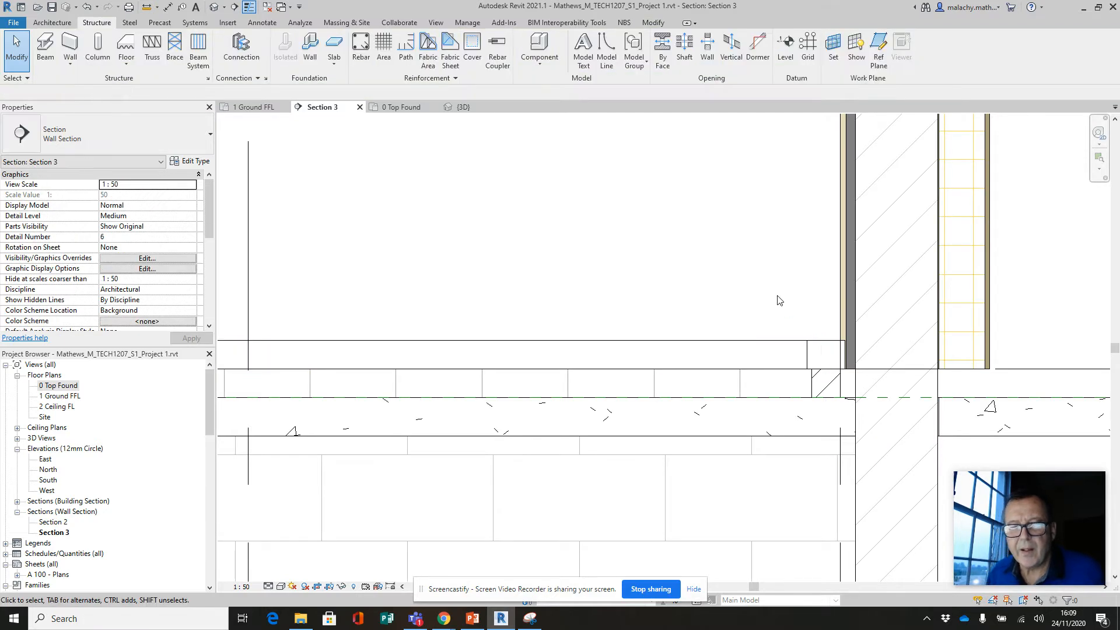
scroll(780, 300, "down", 2)
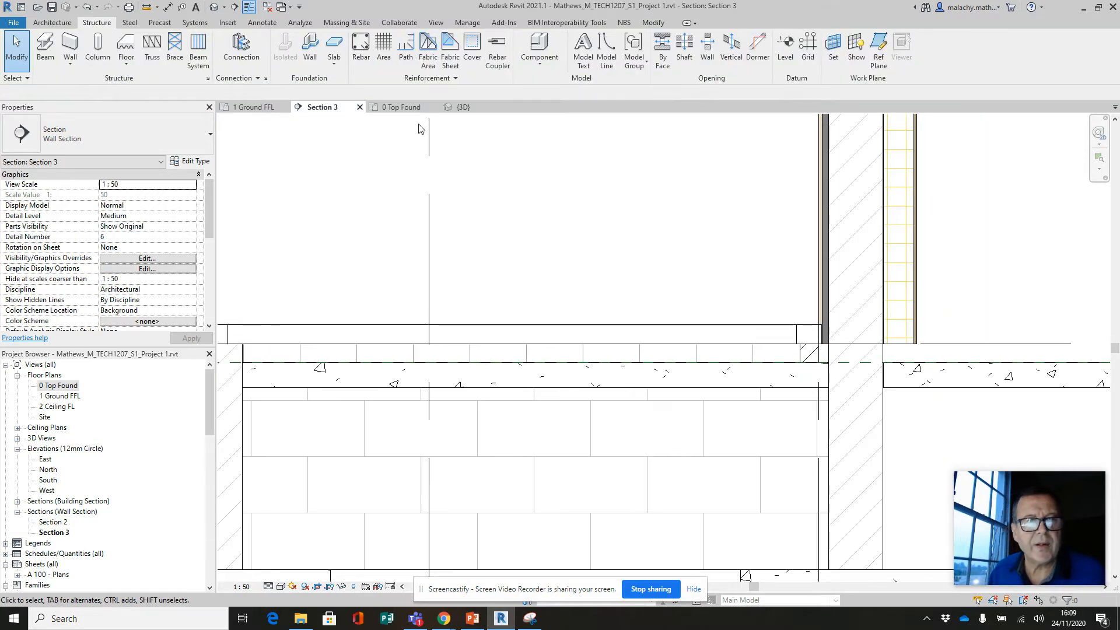
left_click(464, 107)
scroll(549, 350, "down", 2)
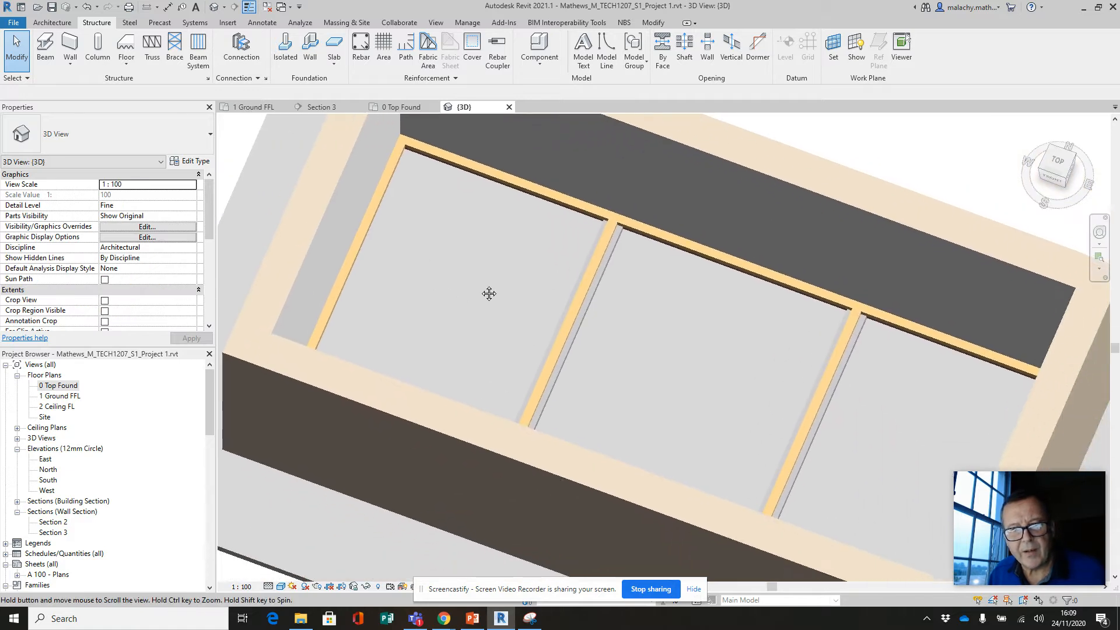
scroll(669, 345, "up", 2)
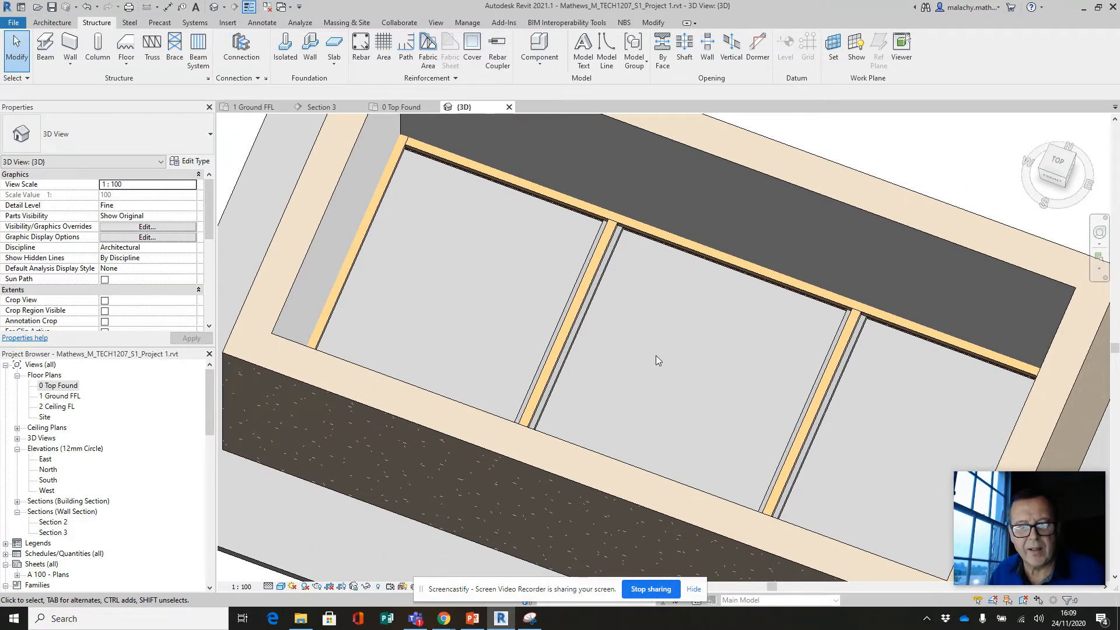
Step: Start a new floor on the 1 Ground FFL plan using the Timber Suspended Floor type
double_click(63, 396)
mouse_move(498, 358)
middle_mouse_down()
mouse_move(516, 344)
mouse_move(507, 339)
middle_mouse_up()
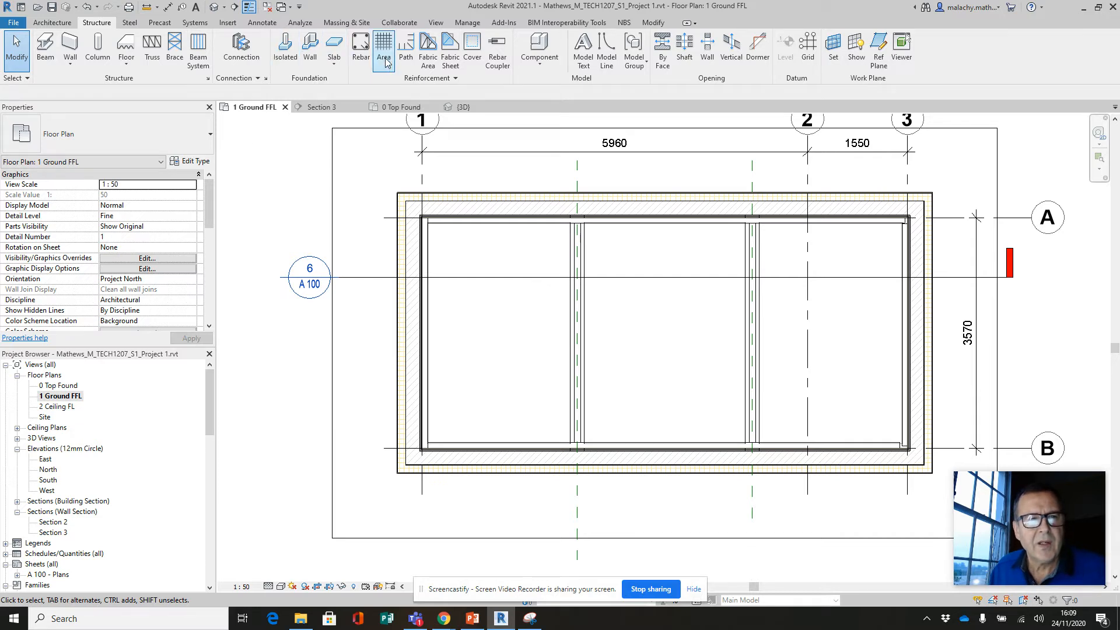
left_click(53, 22)
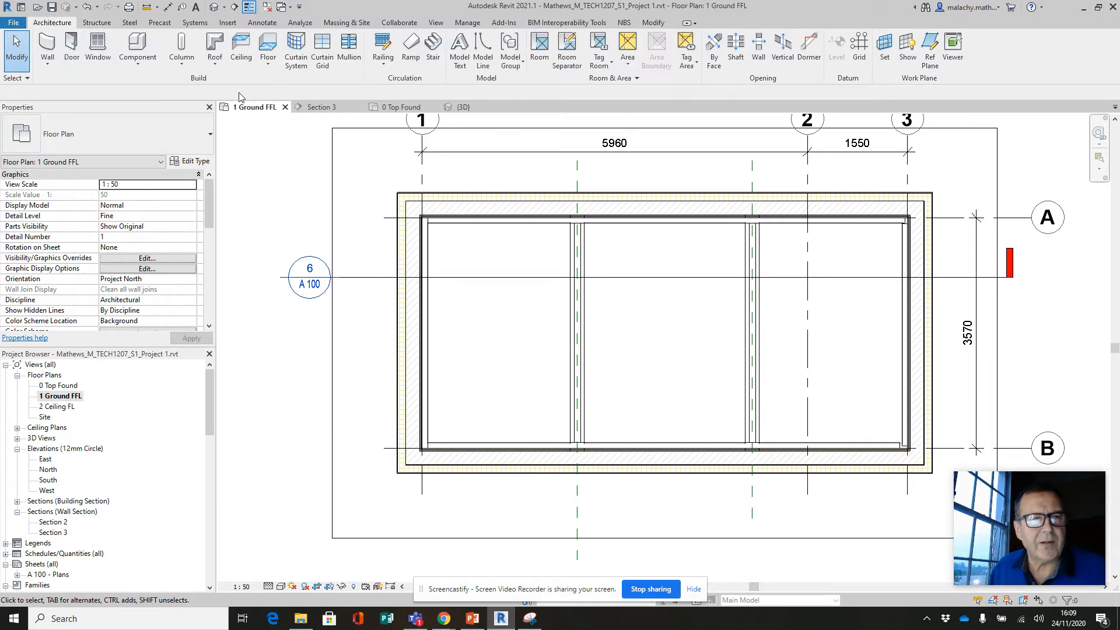
left_click(268, 64)
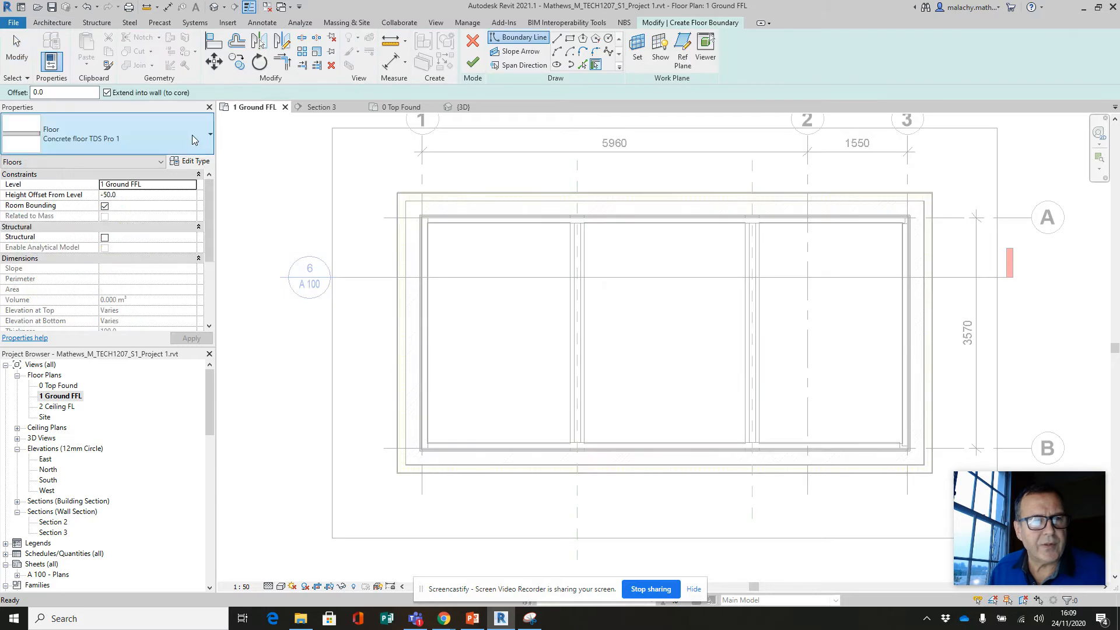
left_click(175, 135)
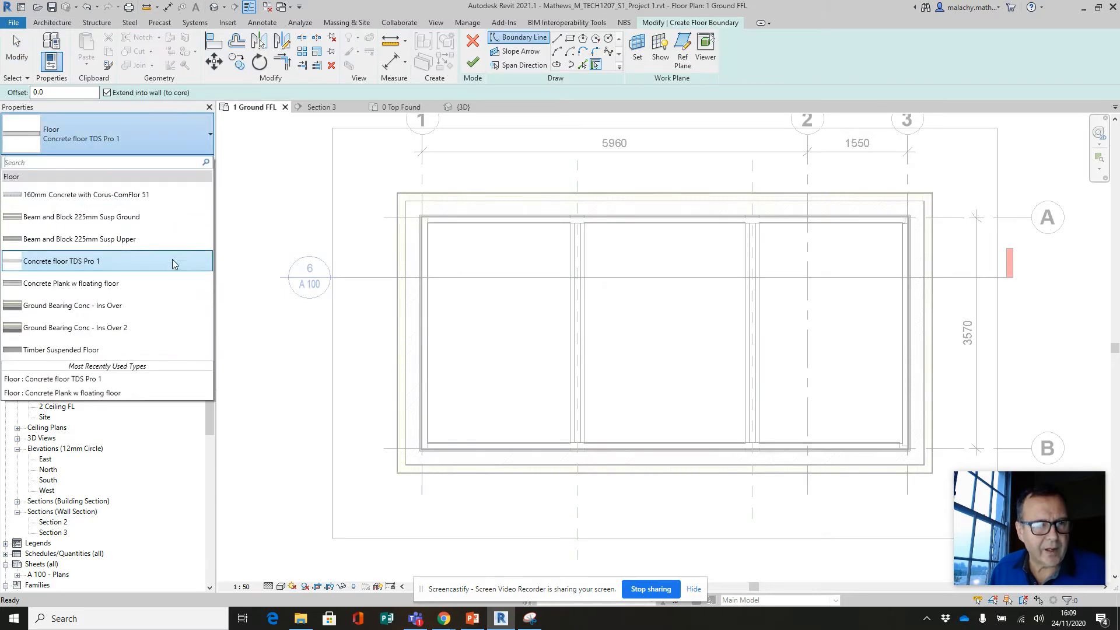
left_click(90, 350)
Step: Duplicate the Timber Suspended Floor type, accepting the suggested name
left_click(190, 161)
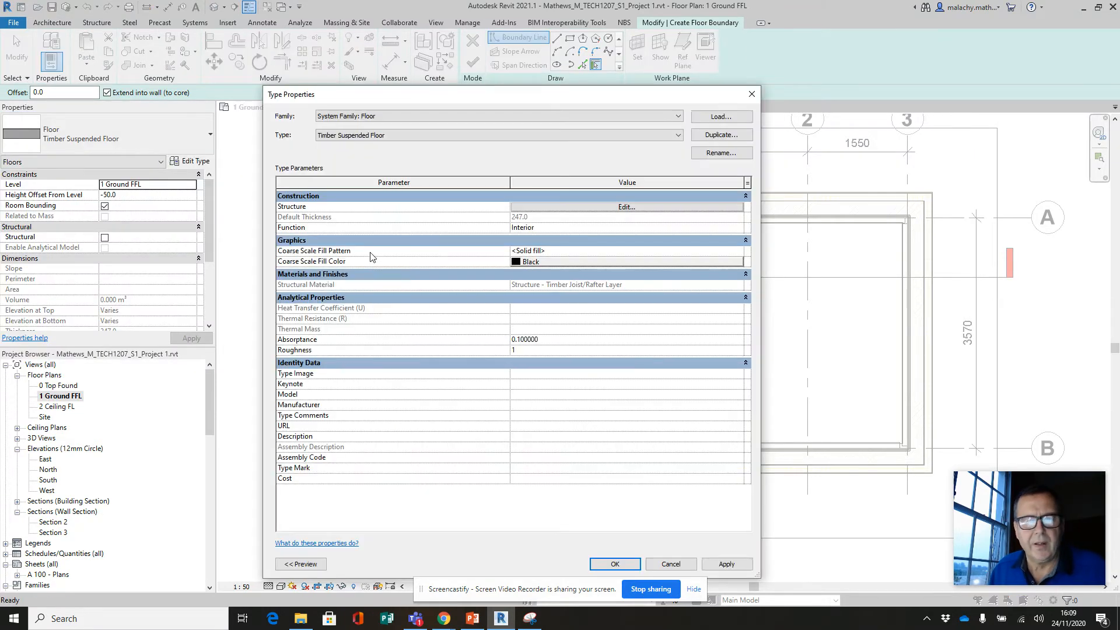
left_click(721, 135)
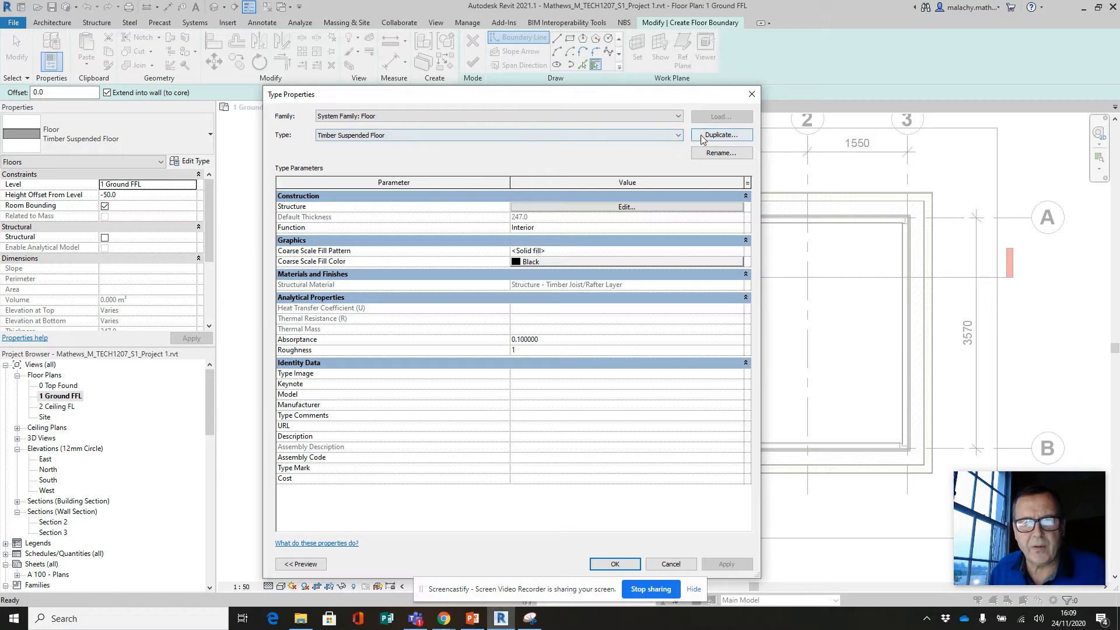
left_click(512, 360)
Step: Change the duplicated floor type's Finish 2 layer material to Wood - Flooring, with the material's transparency set to 0
left_click(640, 209)
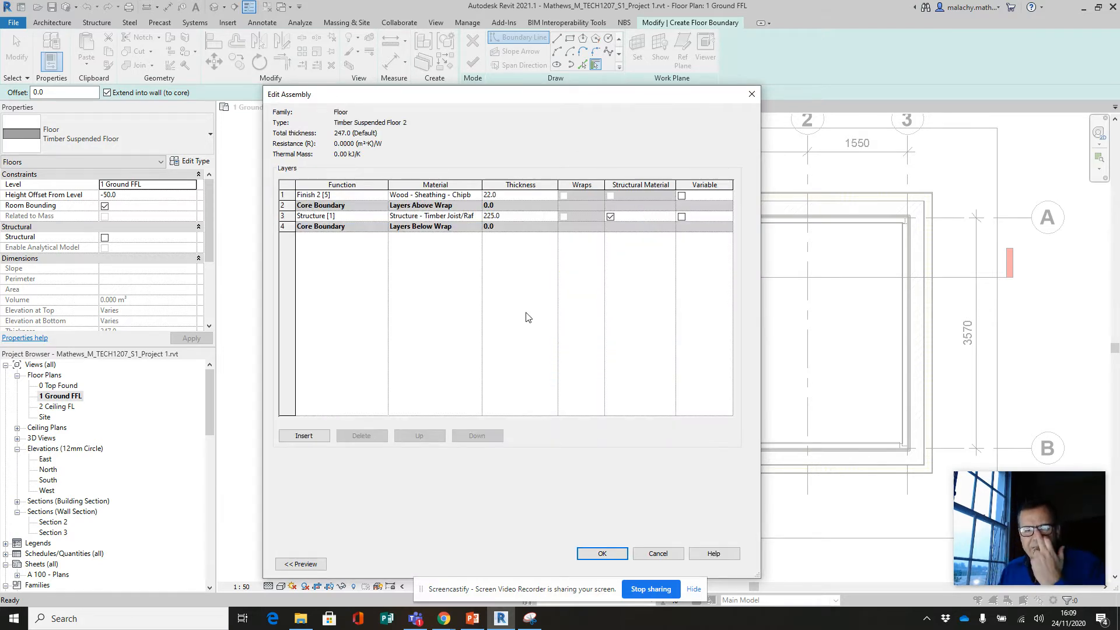
left_click(478, 197)
left_click(479, 197)
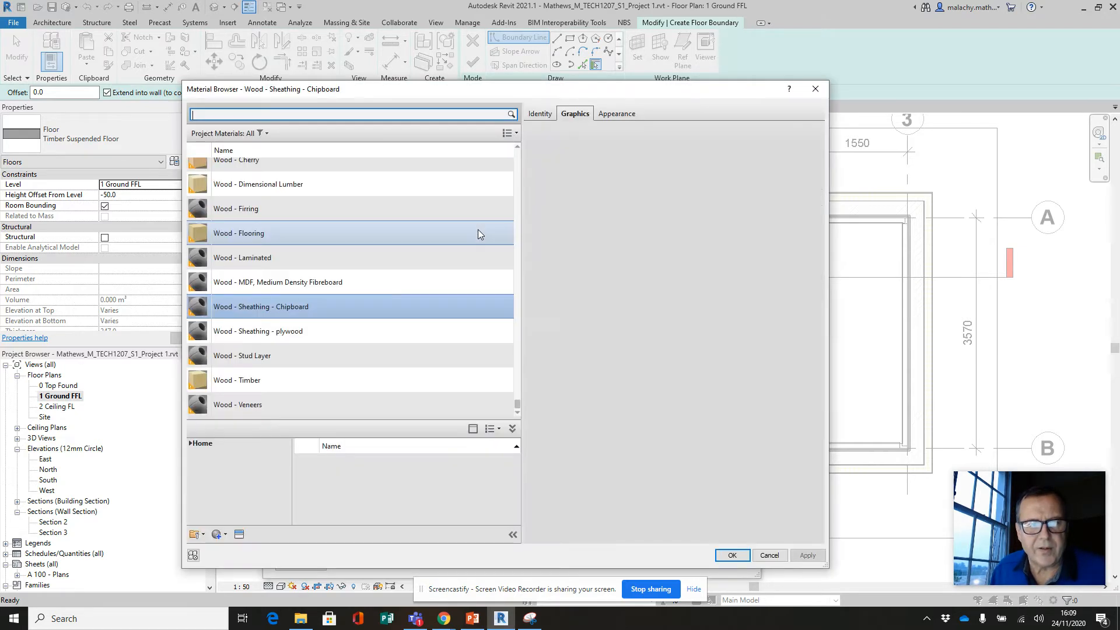
left_click(295, 233)
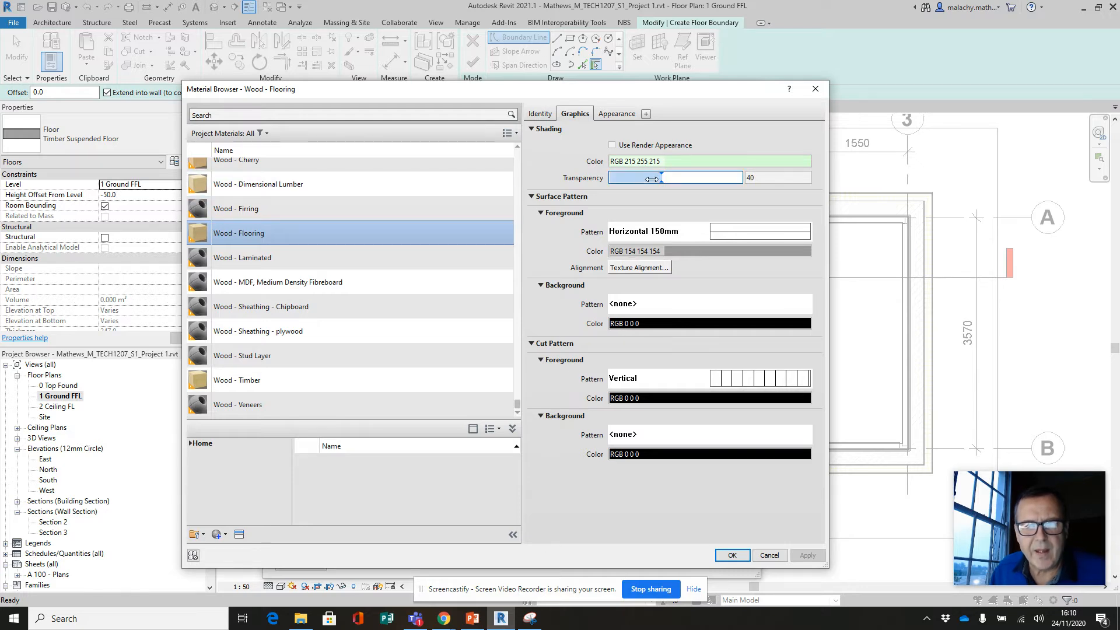
left_click_drag(659, 177, 617, 177)
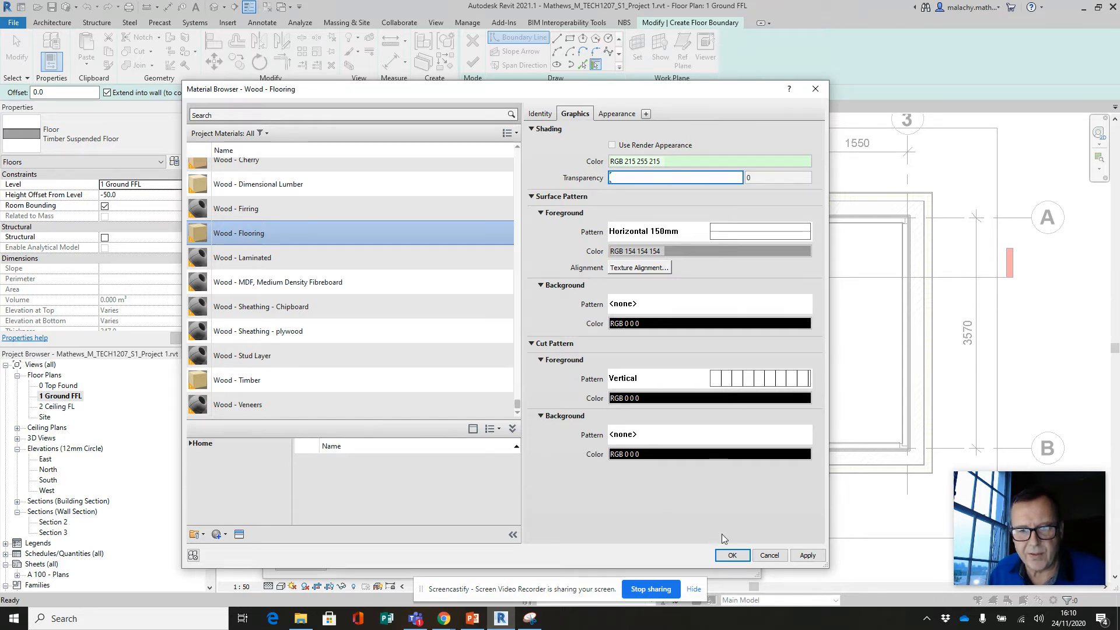
left_click(734, 556)
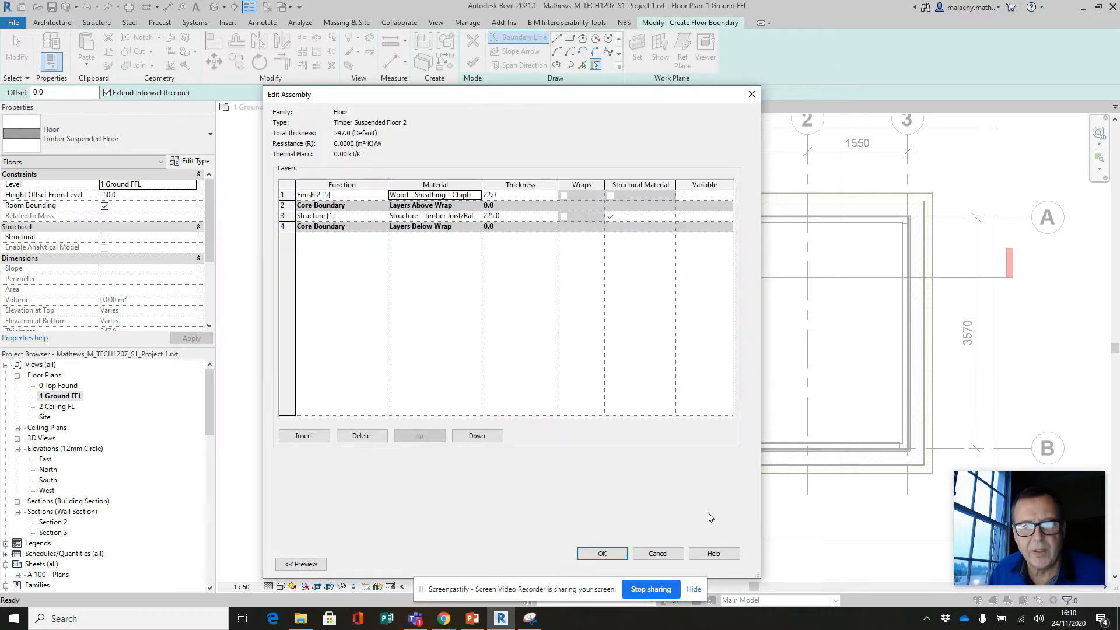
Step: Set the floor type's timber joist structure layer thickness to 175 and accept the layer assembly
left_click(486, 216)
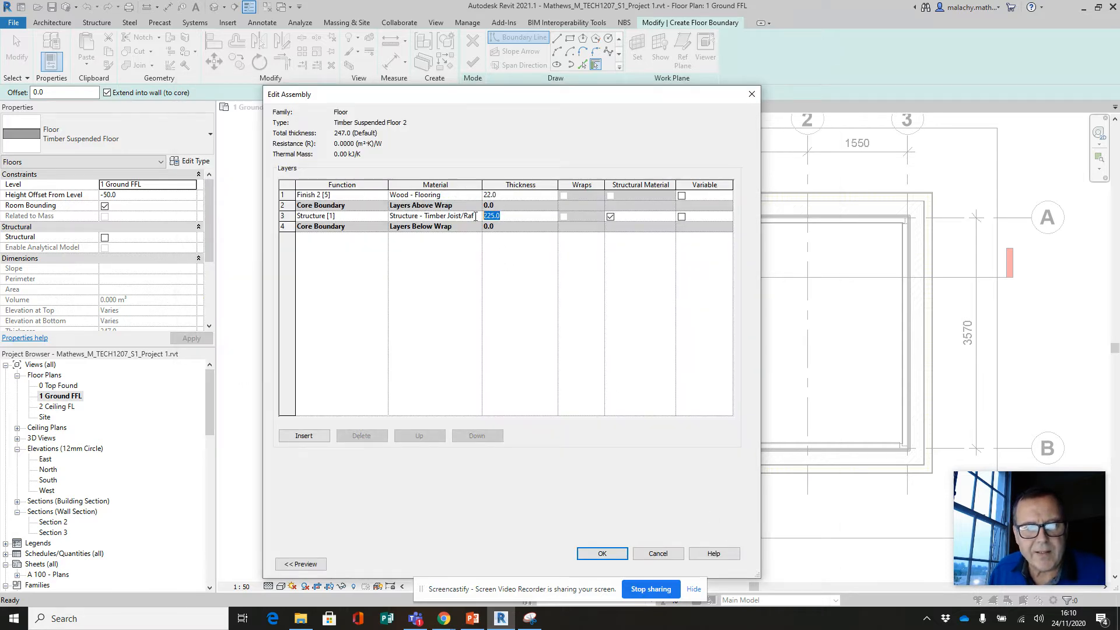
type("175")
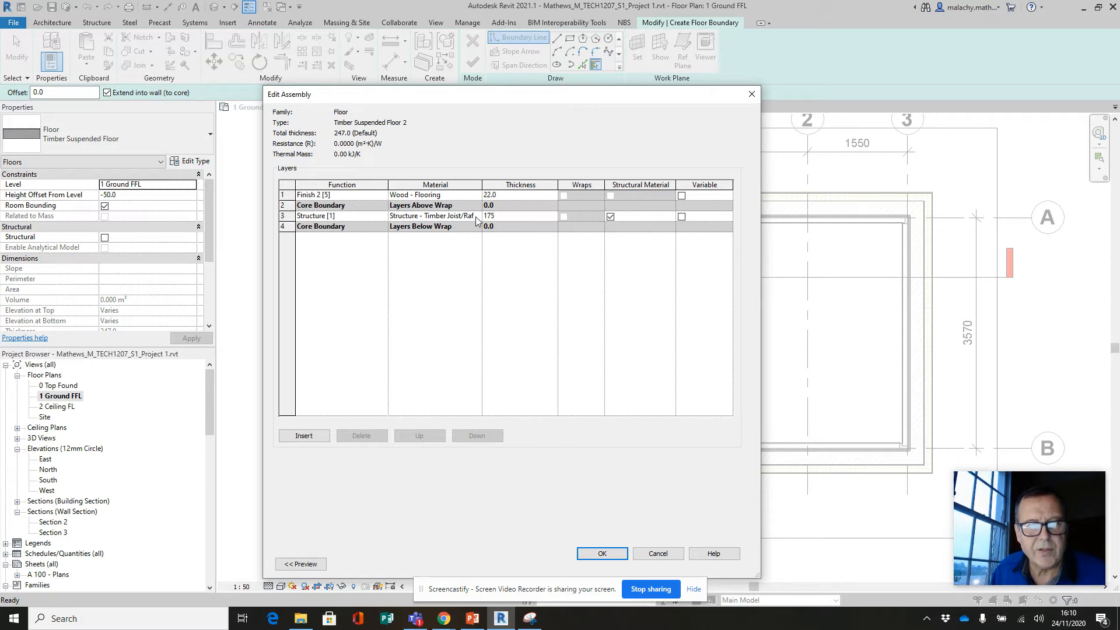
left_click(487, 250)
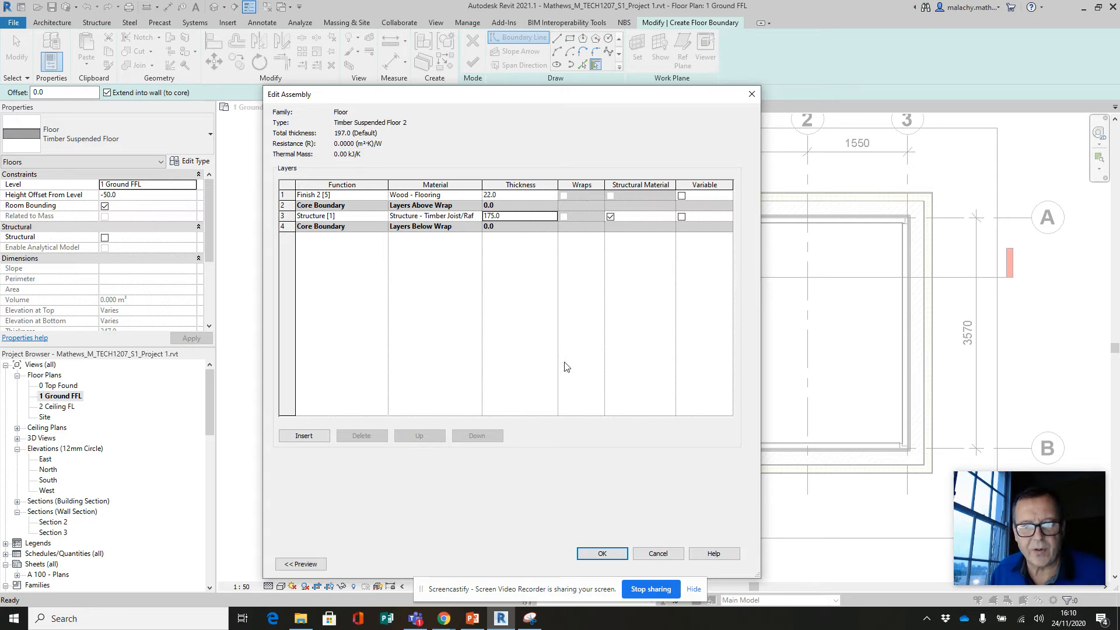
left_click(603, 554)
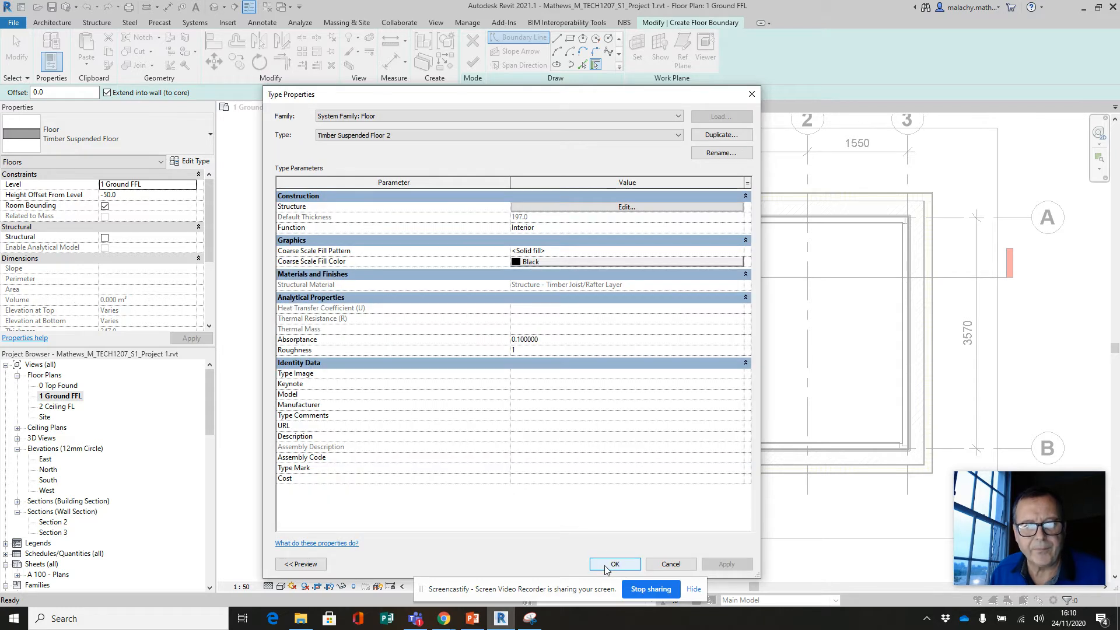
Step: Accept the floor type properties and sketch a rectangular boundary over the bay between grid 1 and the first intermediate reference plane
left_click(614, 565)
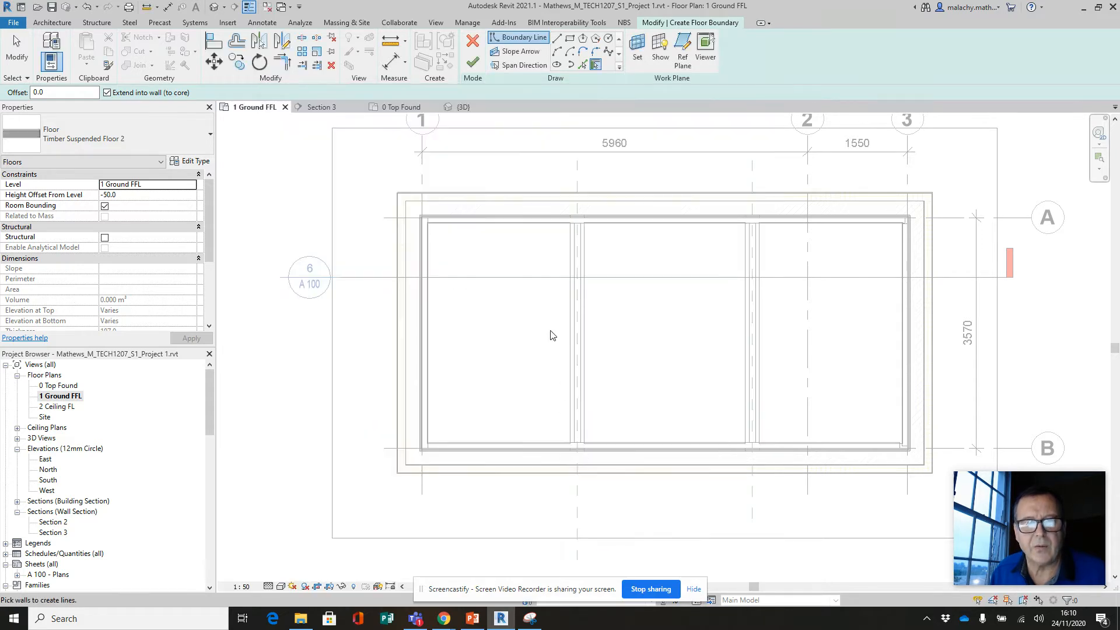
left_click(570, 39)
scroll(541, 249, "up", 5)
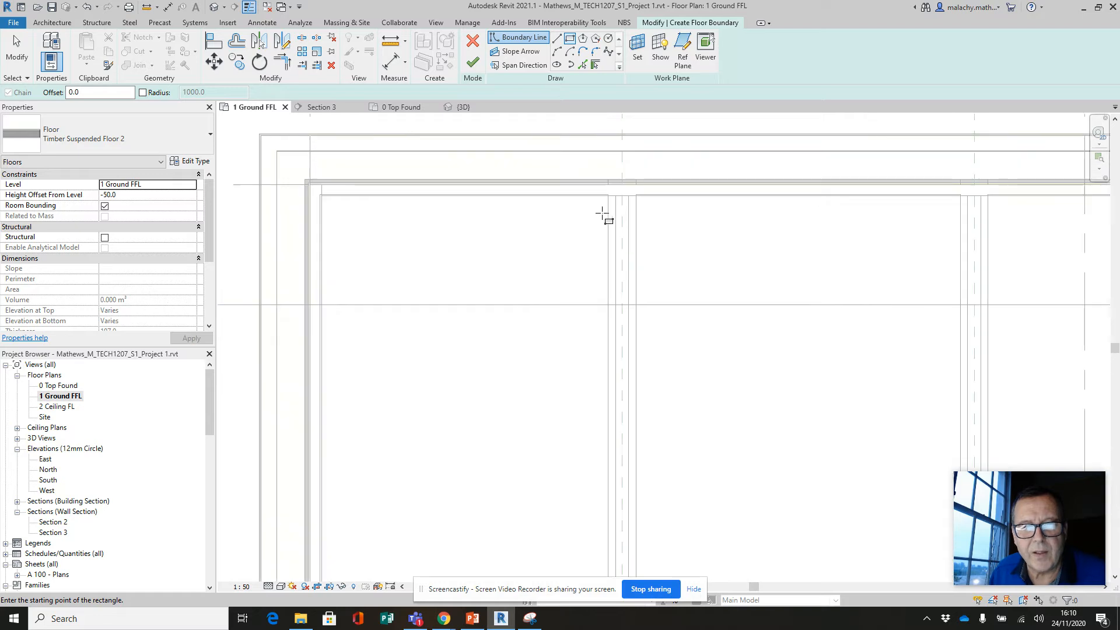
scroll(623, 186, "up", 2)
scroll(623, 186, "up", 2)
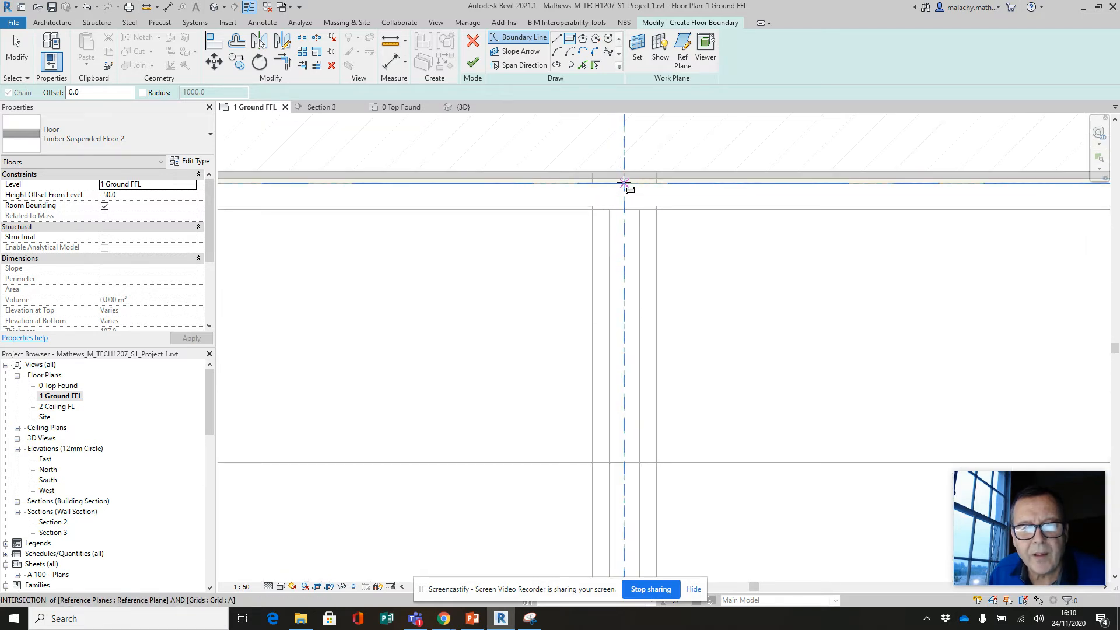
left_click(623, 184)
scroll(562, 242, "down", 4)
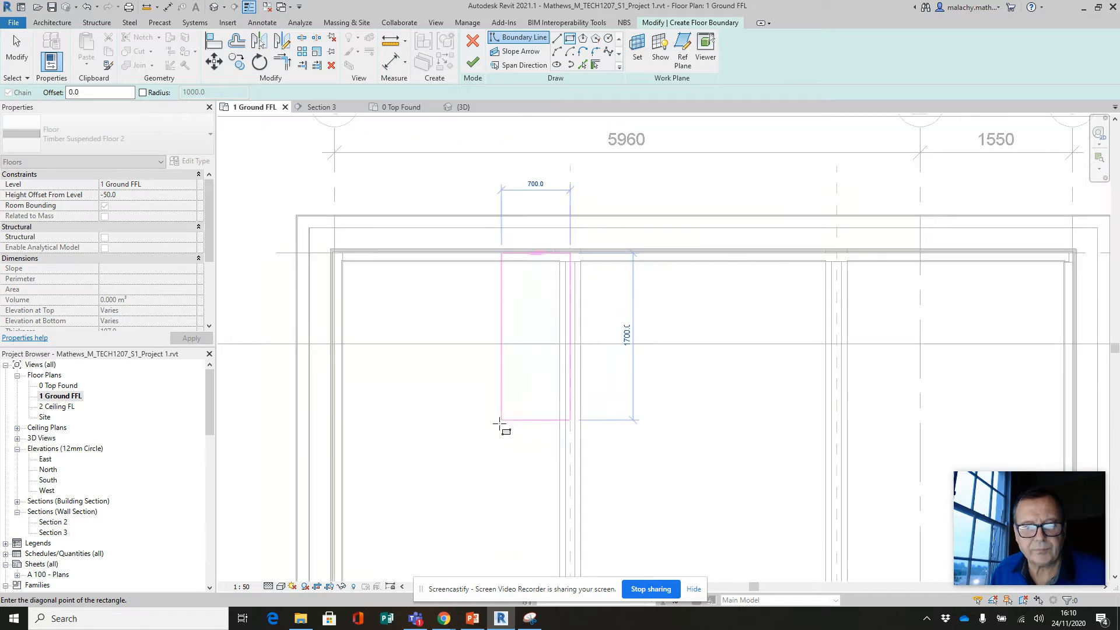
scroll(525, 292, "up", 5)
scroll(453, 344, "up", 1)
left_click(404, 364)
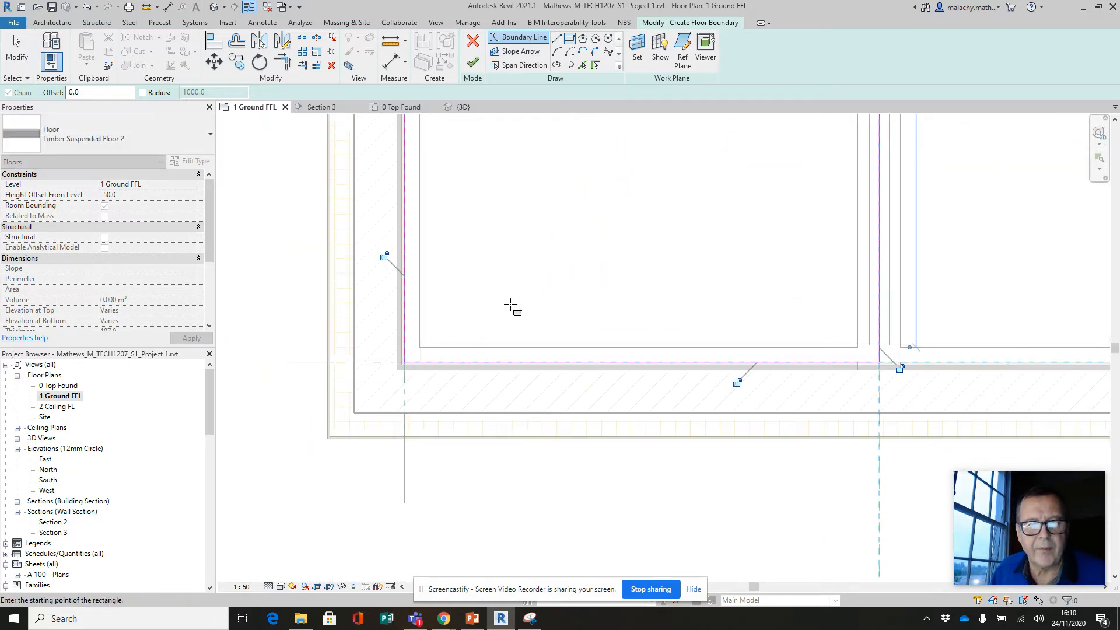
Step: Finish the floor sketch for the bay beside grid 1 and dismiss the resulting prompts
scroll(525, 280, "down", 5)
scroll(530, 407, "up", 1)
scroll(522, 294, "up", 5)
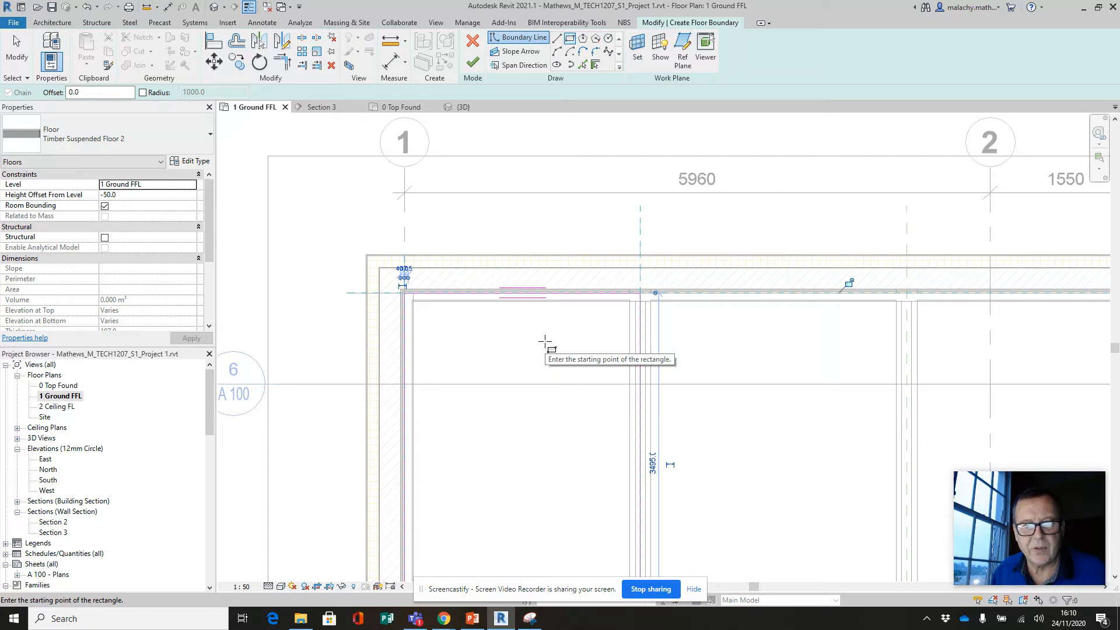
left_click(472, 62)
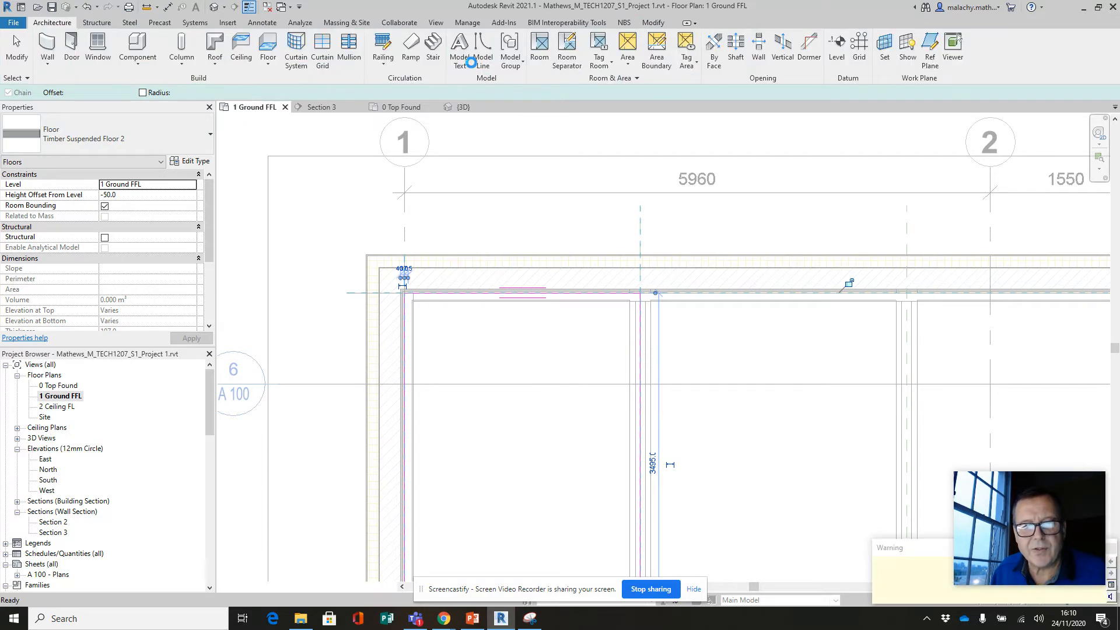
left_click(594, 315)
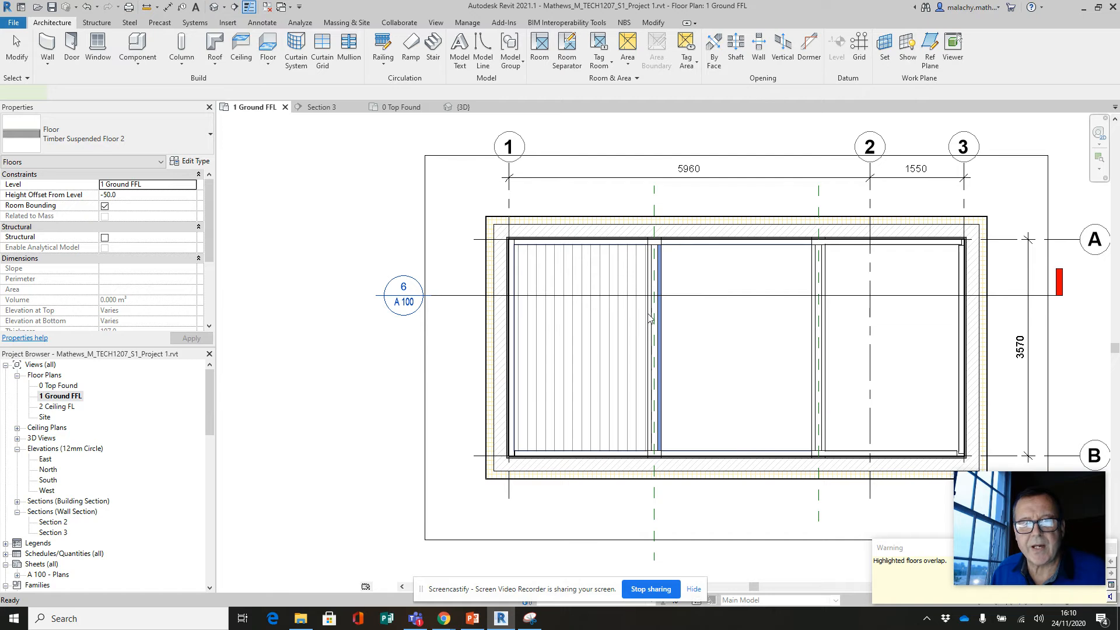
scroll(583, 192, "up", 2)
left_click(565, 177)
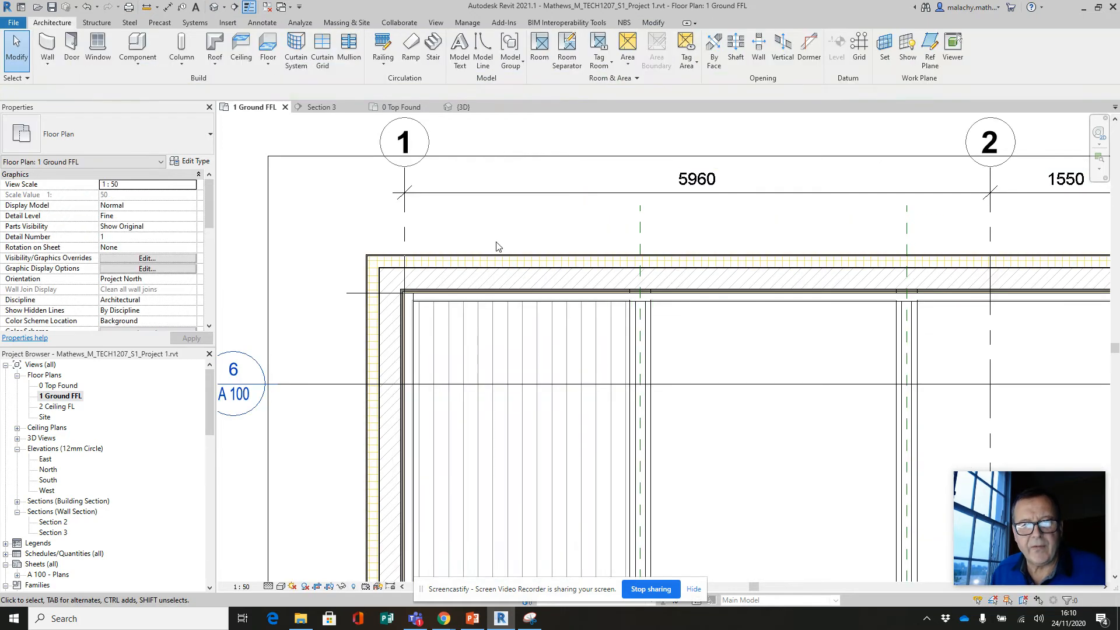
Step: In the Section 3 view, set the new timber floor's height offset from level to 150
left_click(325, 107)
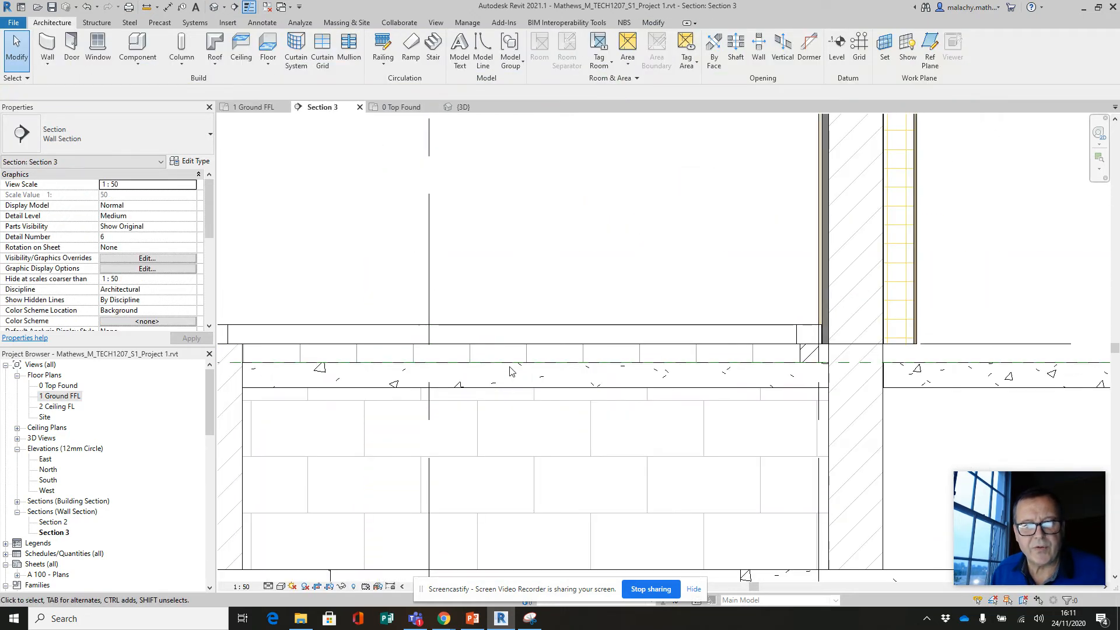
scroll(513, 371, "up", 4)
mouse_move(427, 405)
middle_mouse_down()
mouse_move(641, 388)
mouse_move(722, 399)
middle_mouse_up()
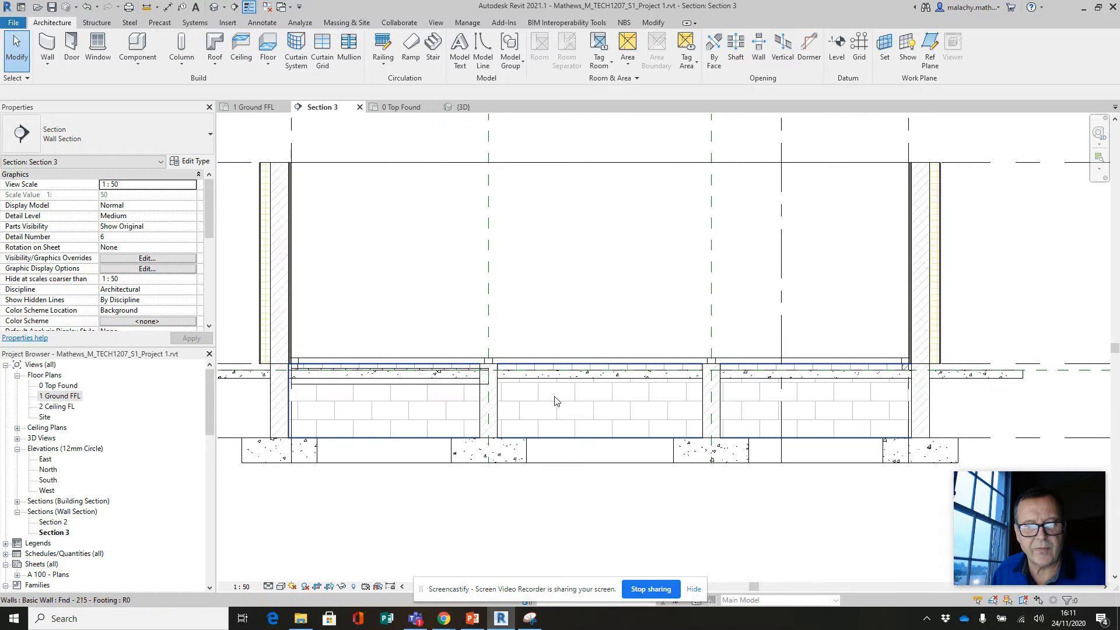
middle_click_drag(427, 398, 483, 403)
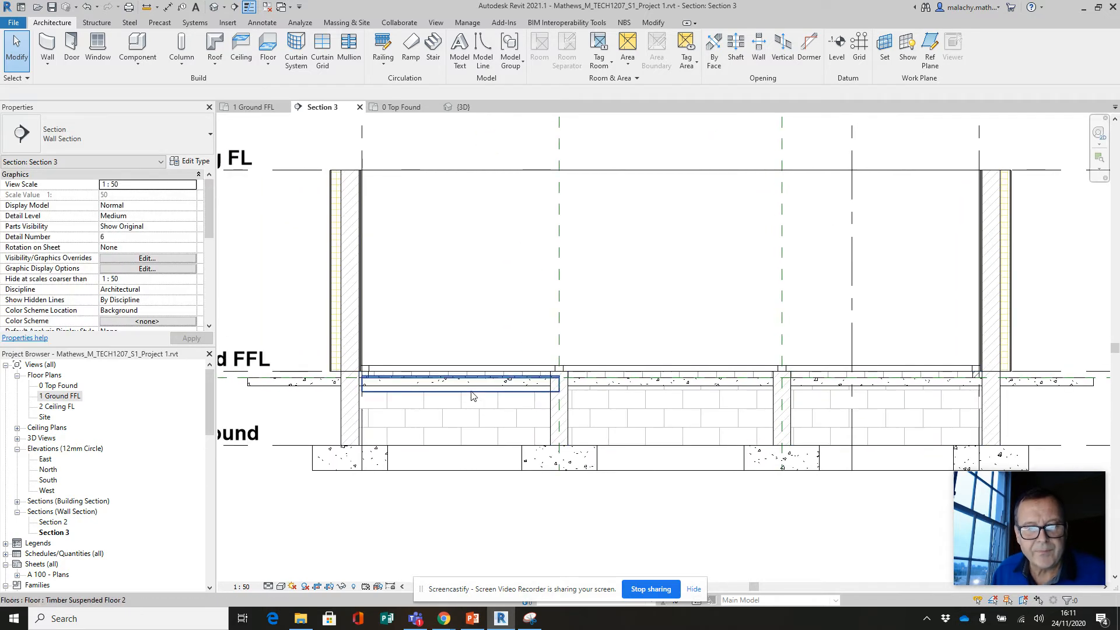
left_click(461, 391)
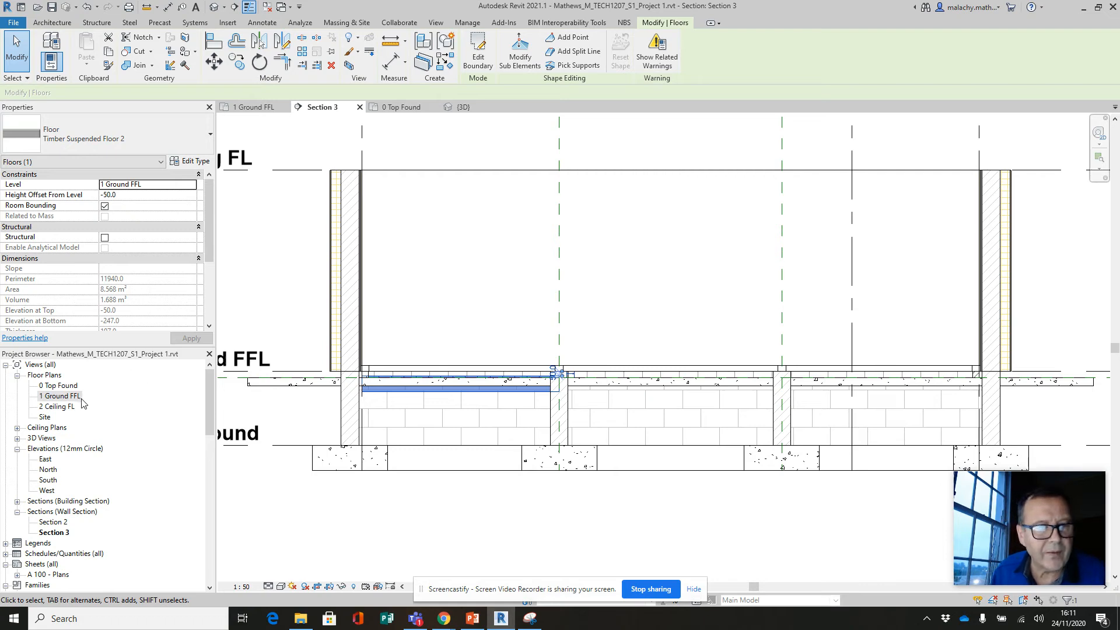
scroll(368, 381, "up", 5)
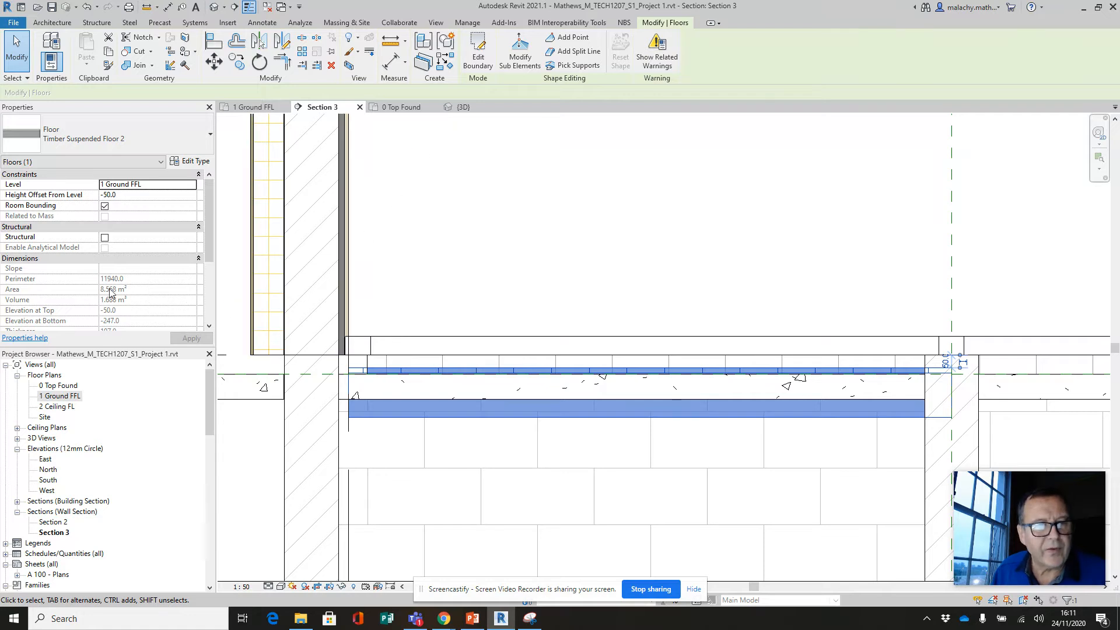
left_click(135, 196)
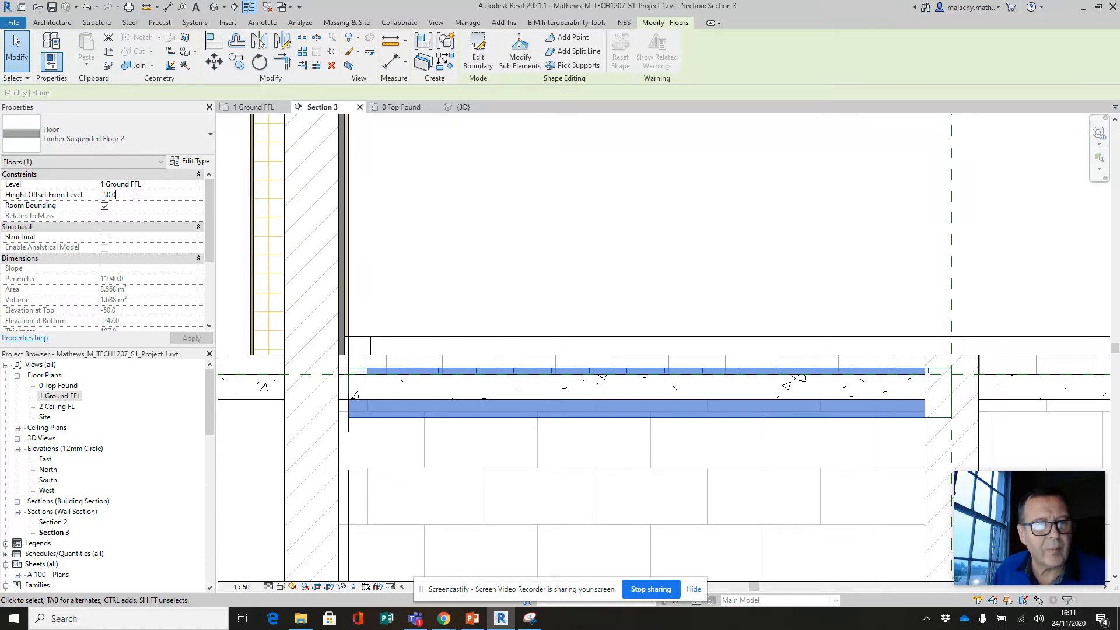
type("150")
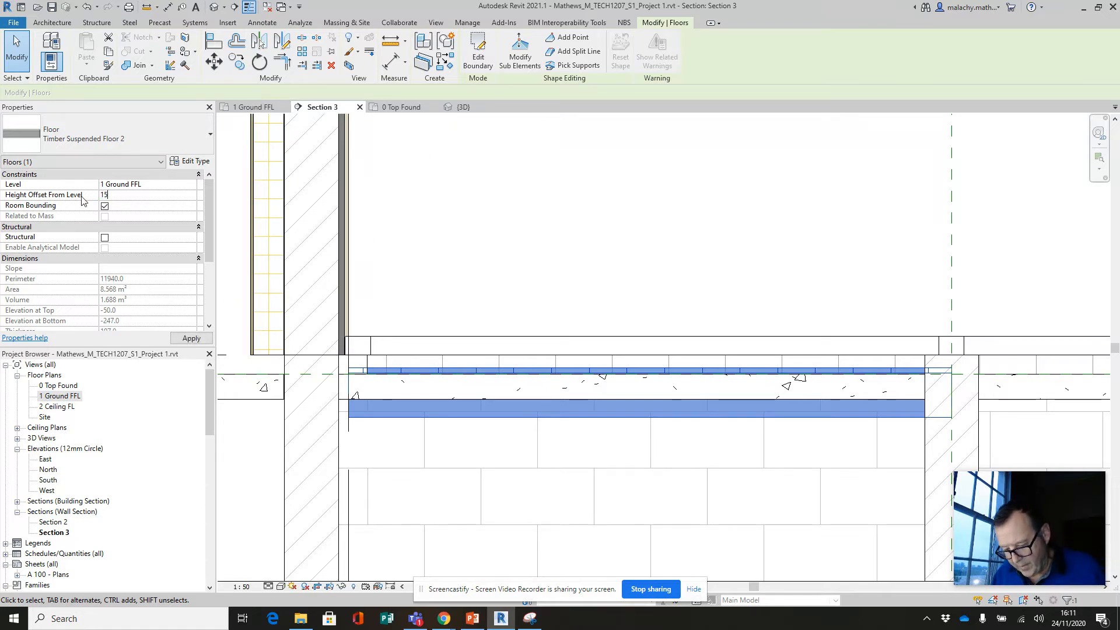
left_click(586, 249)
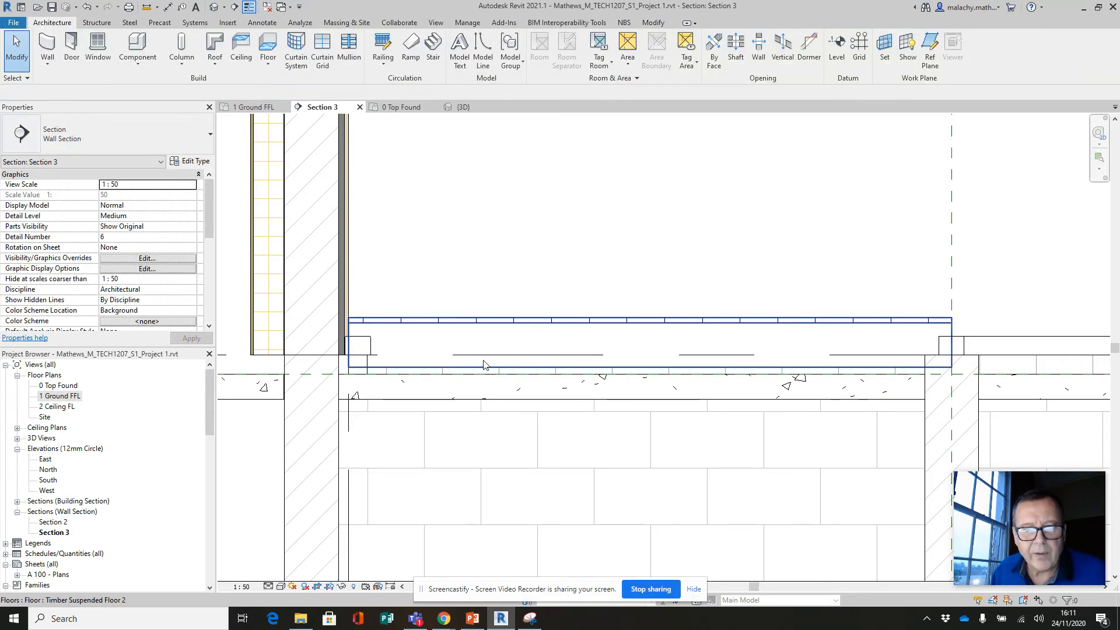
Step: Align the underside of the timber floor with the top of the timber wall plate
left_click(653, 22)
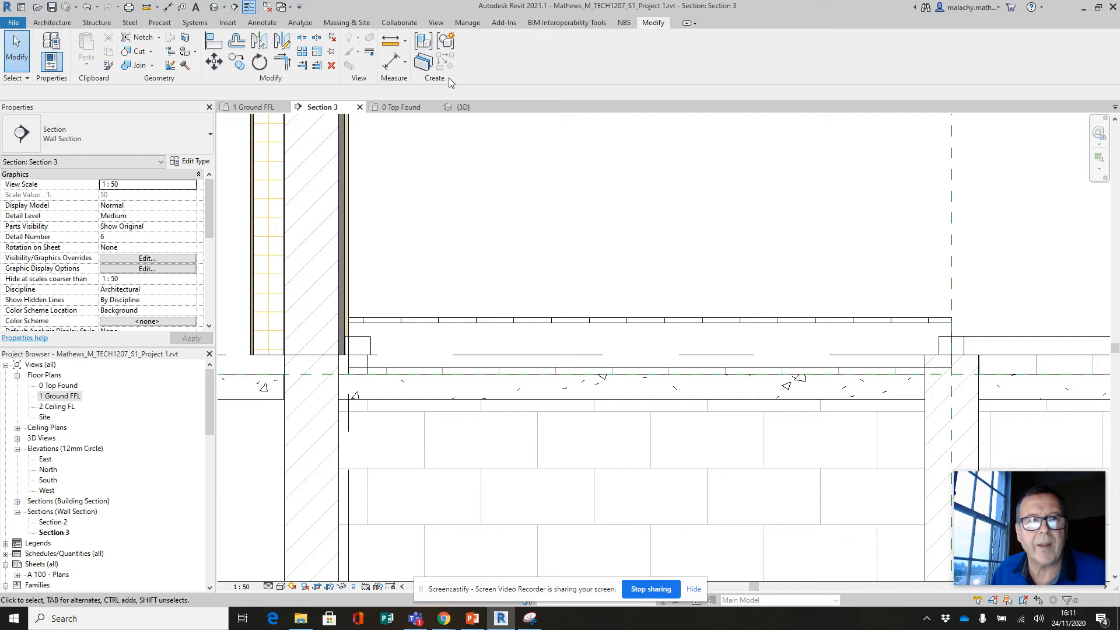
left_click(213, 44)
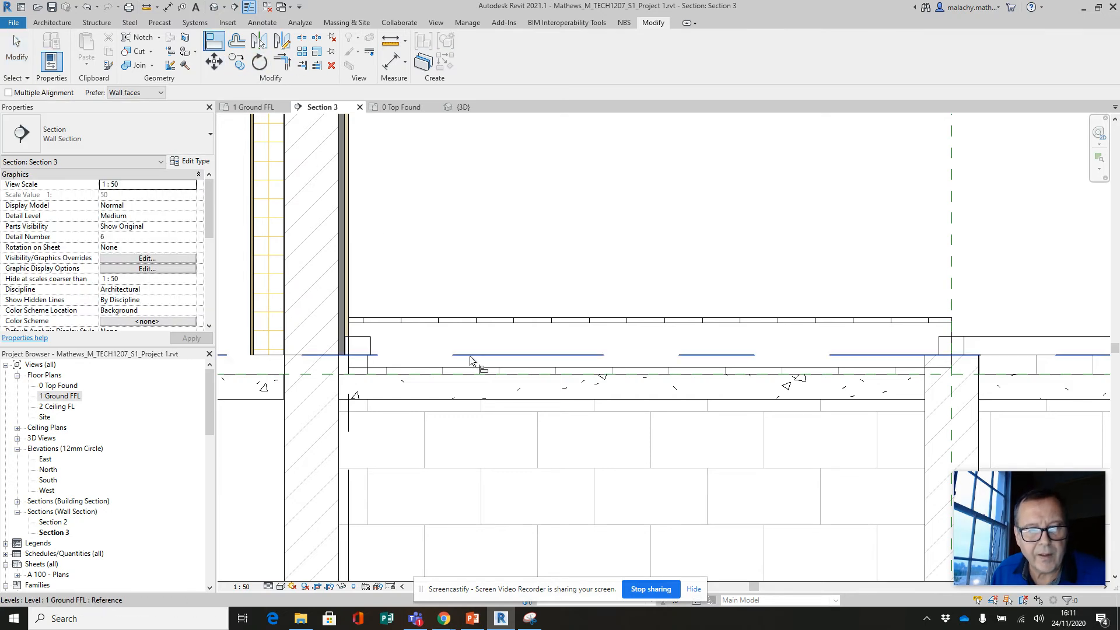
left_click(960, 341)
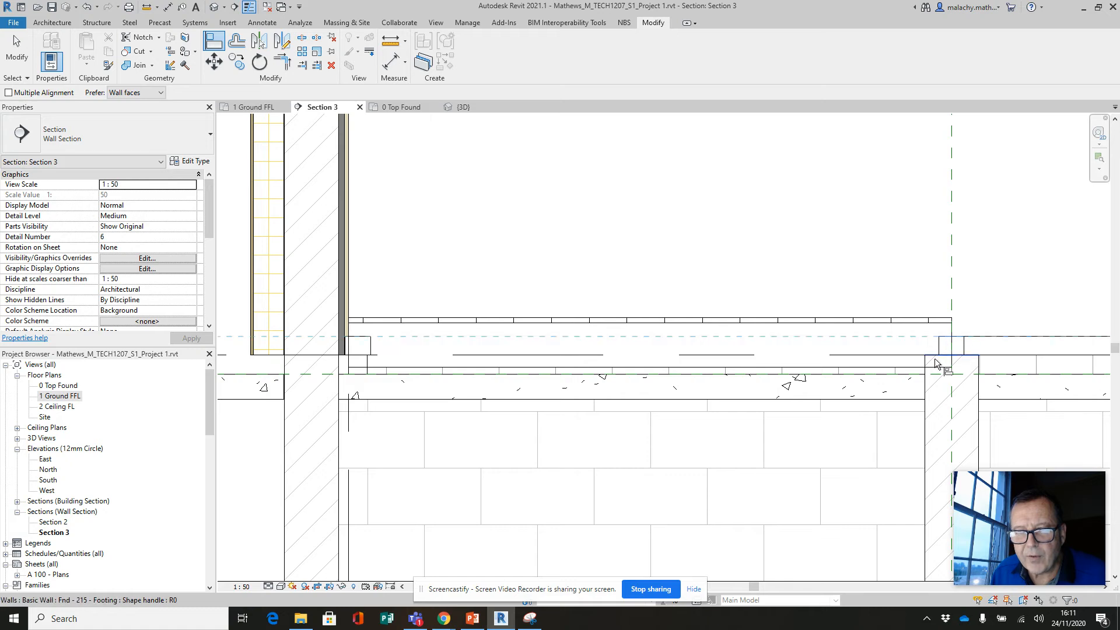
left_click(934, 368)
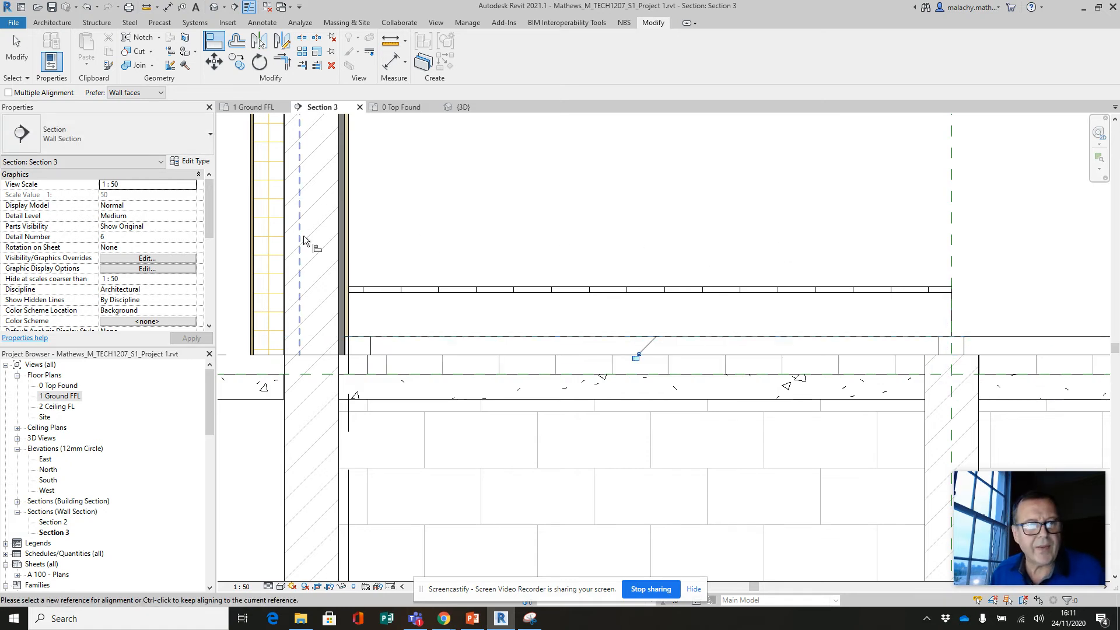
key("Escape")
key("Escape")
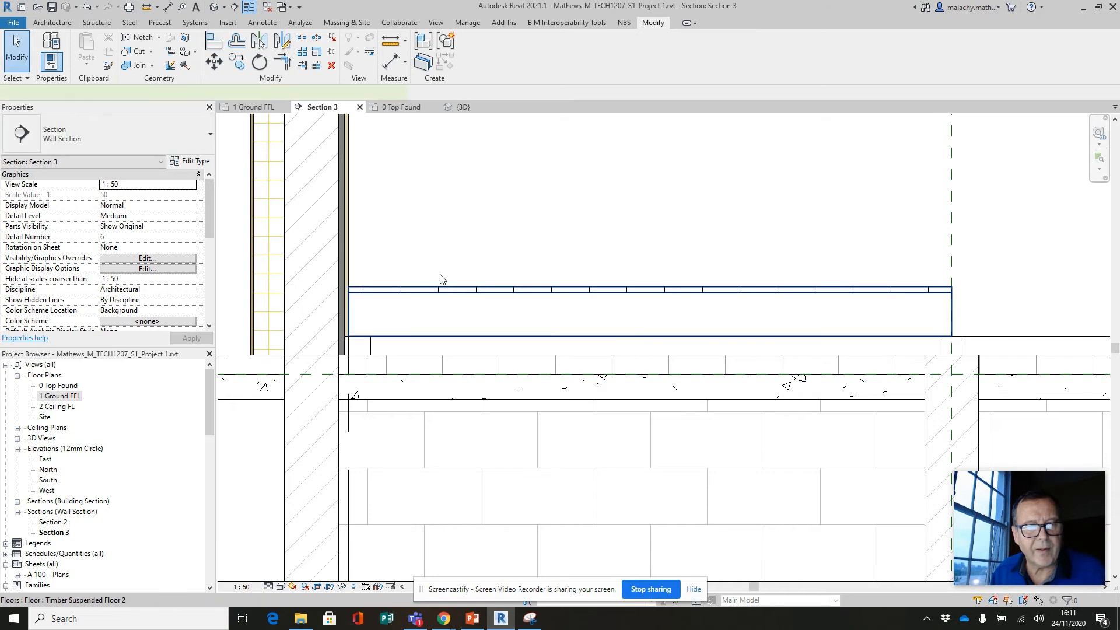
Step: On the 1 Ground FFL plan, copy the timber floor into the middle bay at the first intermediate reference plane, with Multiple enabled
left_click(450, 291)
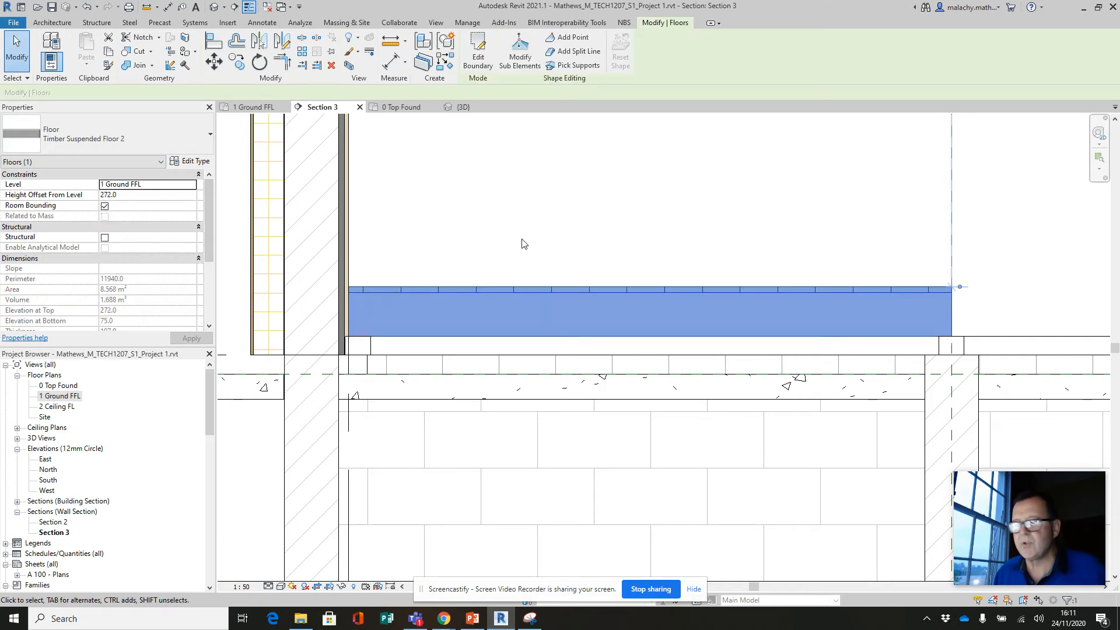
scroll(525, 242, "down", 2)
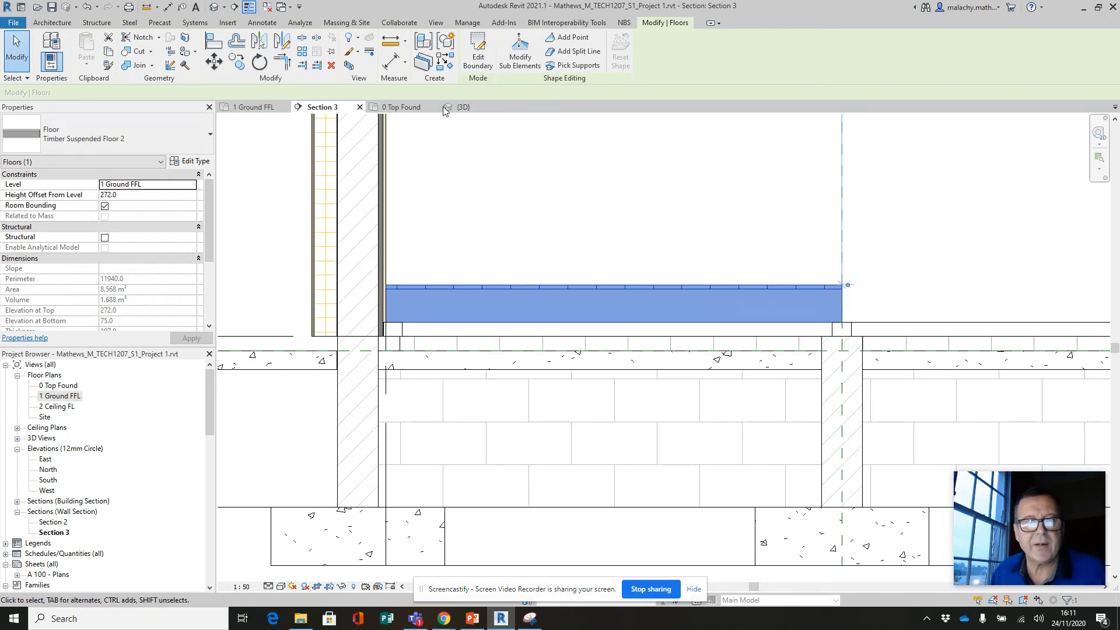
left_click(252, 108)
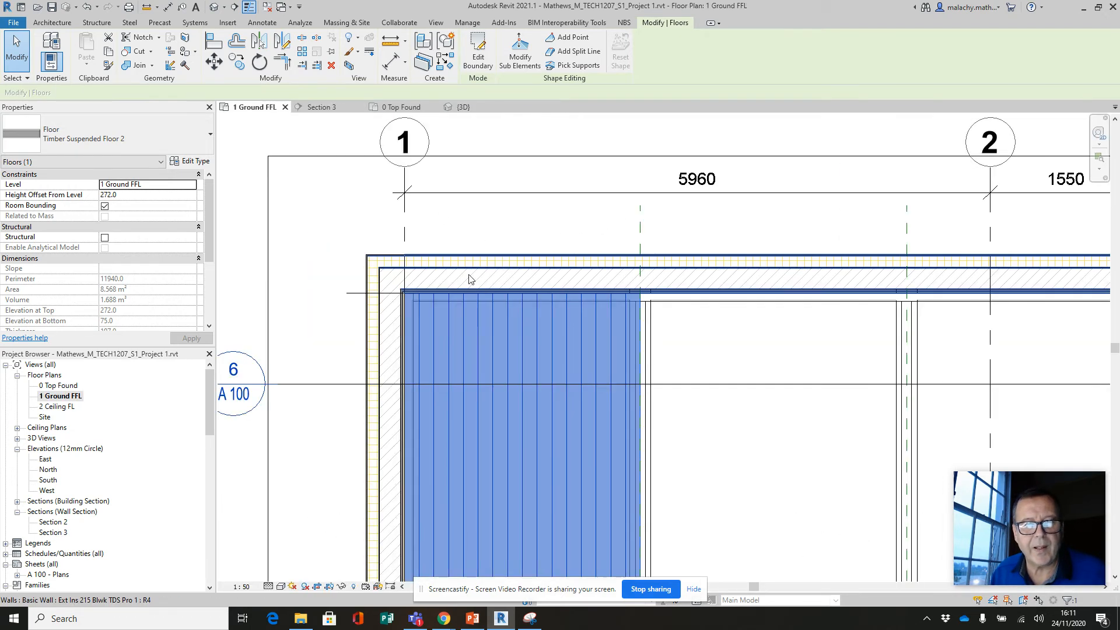
left_click(237, 62)
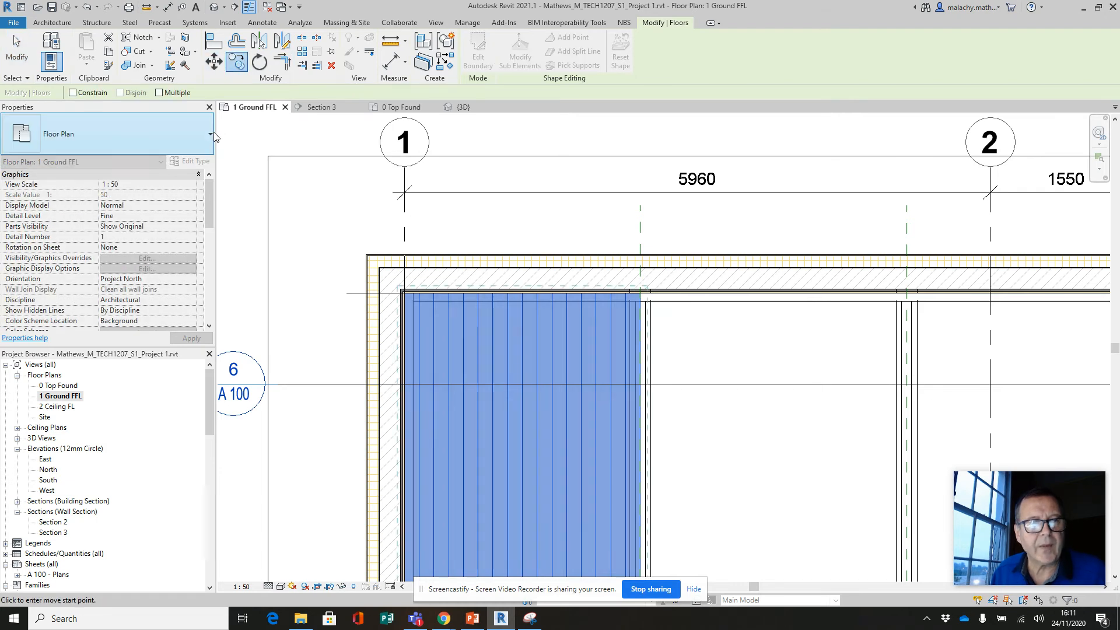
left_click(159, 93)
scroll(411, 278, "up", 5)
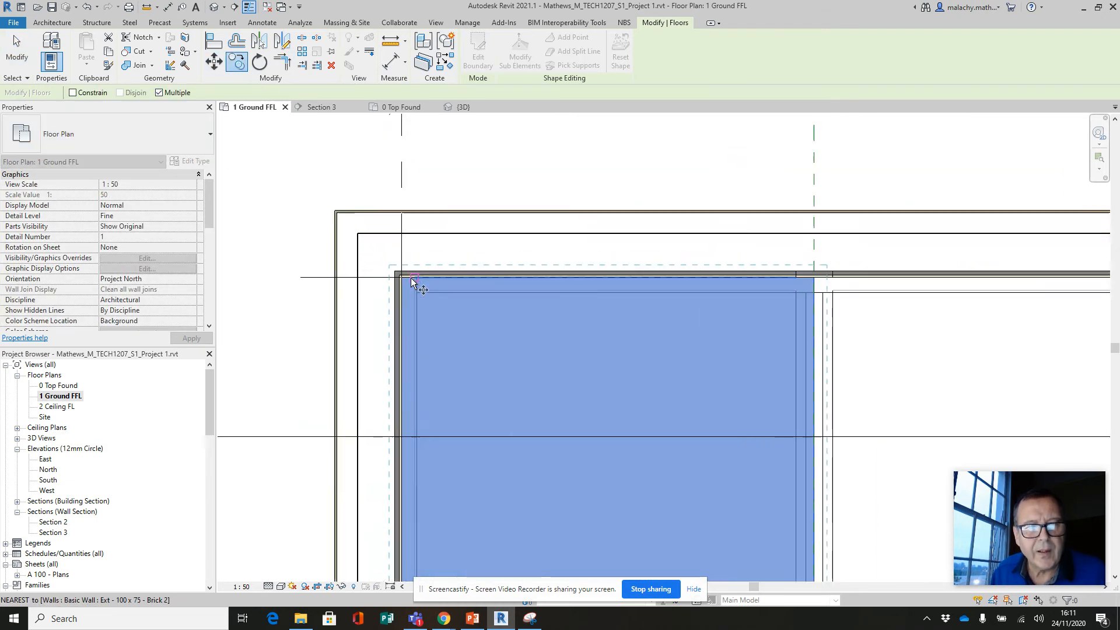
left_click(386, 275)
scroll(638, 352, "down", 4)
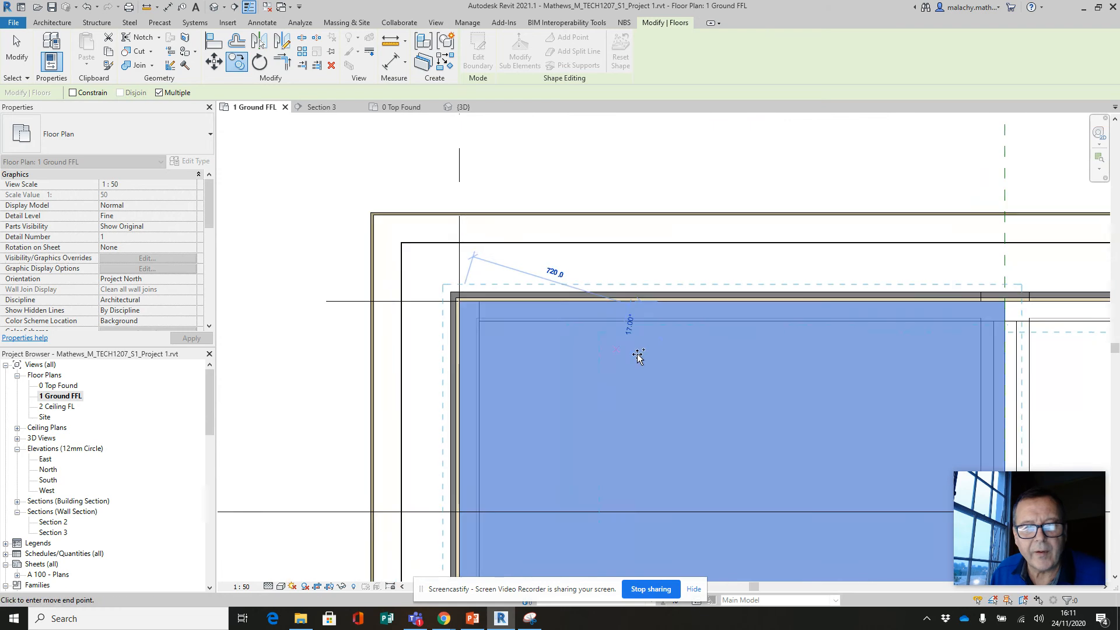
scroll(671, 350, "up", 4)
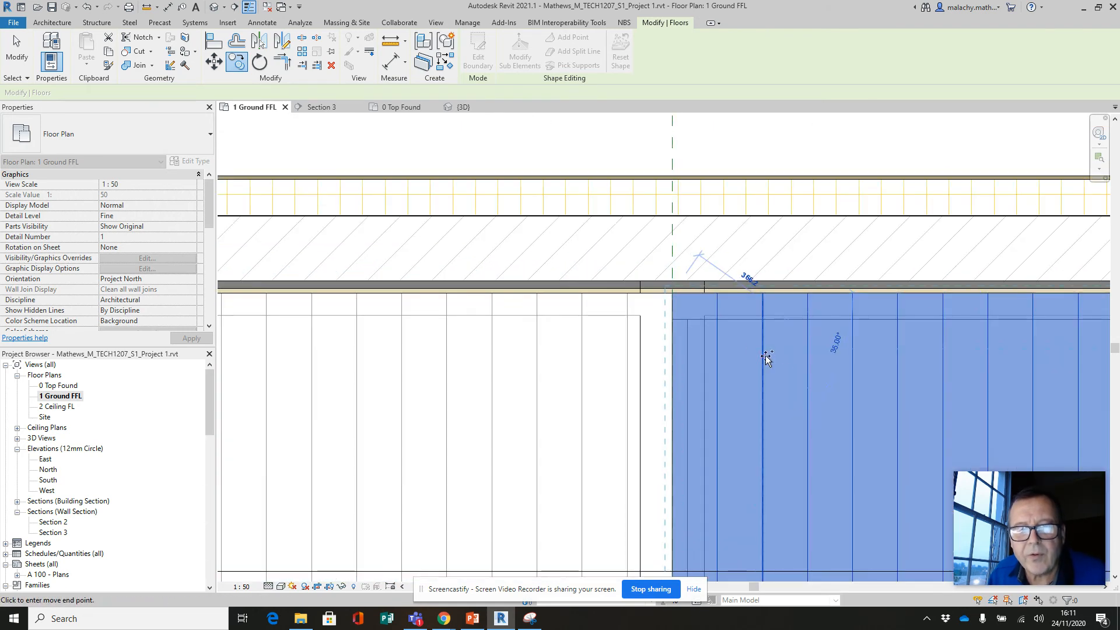
Step: Place another copy of the floor in the third bay, starting at the second intermediate reference plane, and end the copying
scroll(800, 401, "down", 4)
middle_click_drag(801, 408, 446, 387)
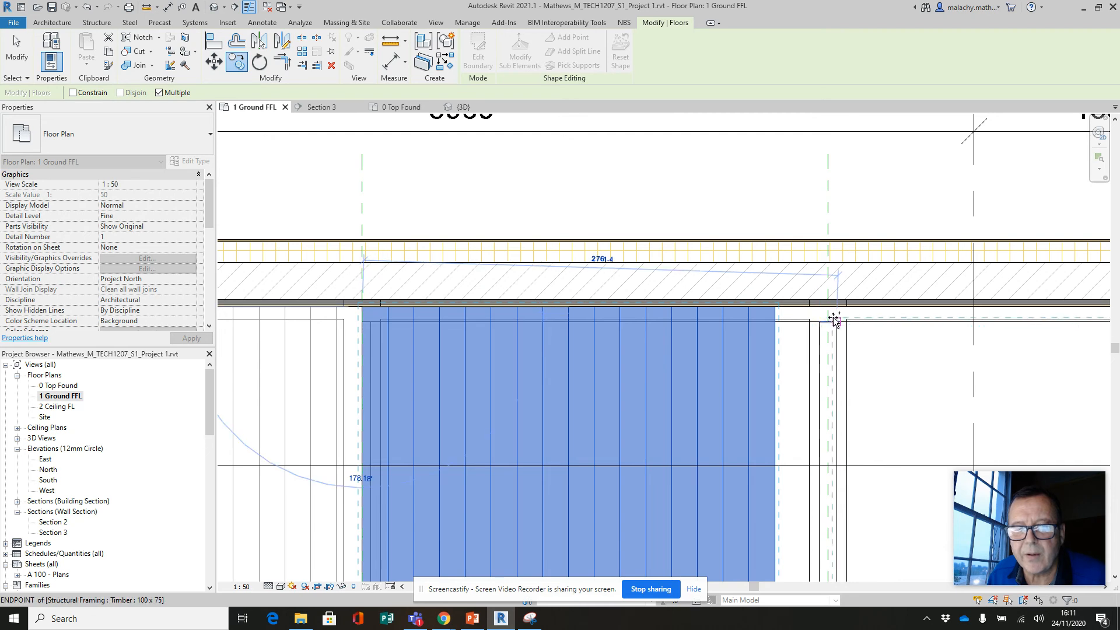
scroll(832, 309, "up", 3)
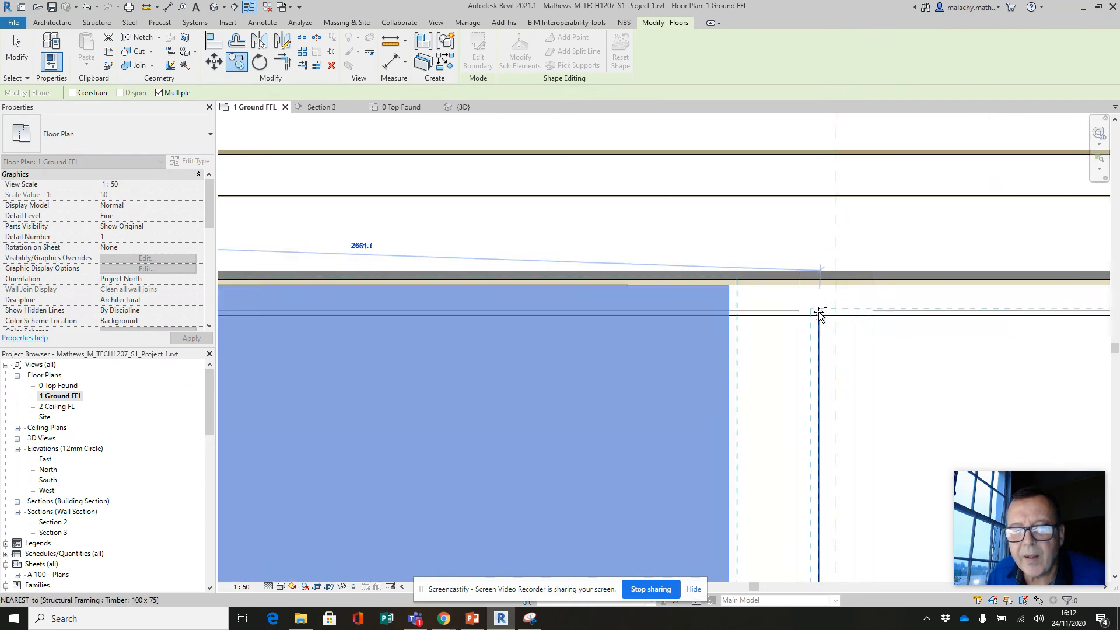
left_click(837, 286)
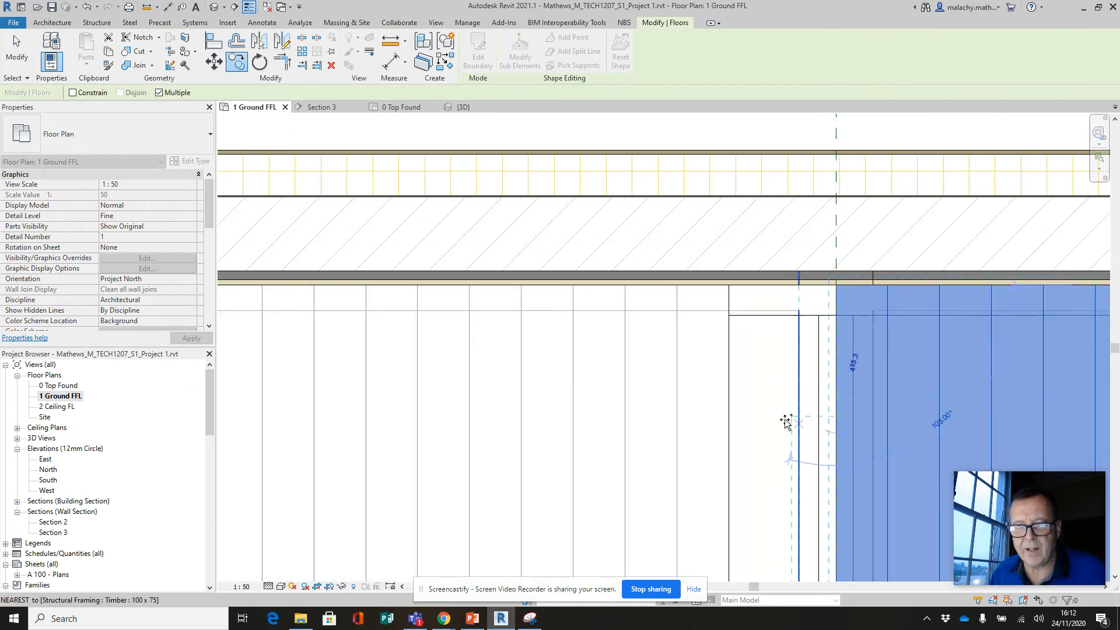
scroll(780, 428, "down", 3)
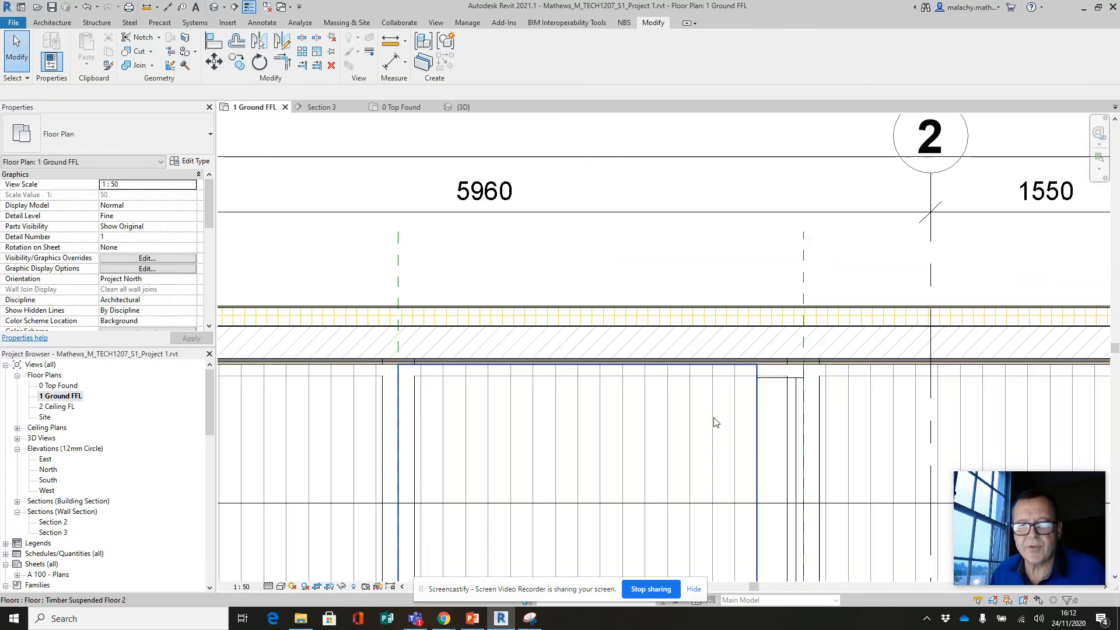
Step: Edit the middle bay floor's boundary, aligning its edge nearest grid 2 with the second intermediate reference plane, and finish the sketch
left_click(757, 414)
left_click(478, 52)
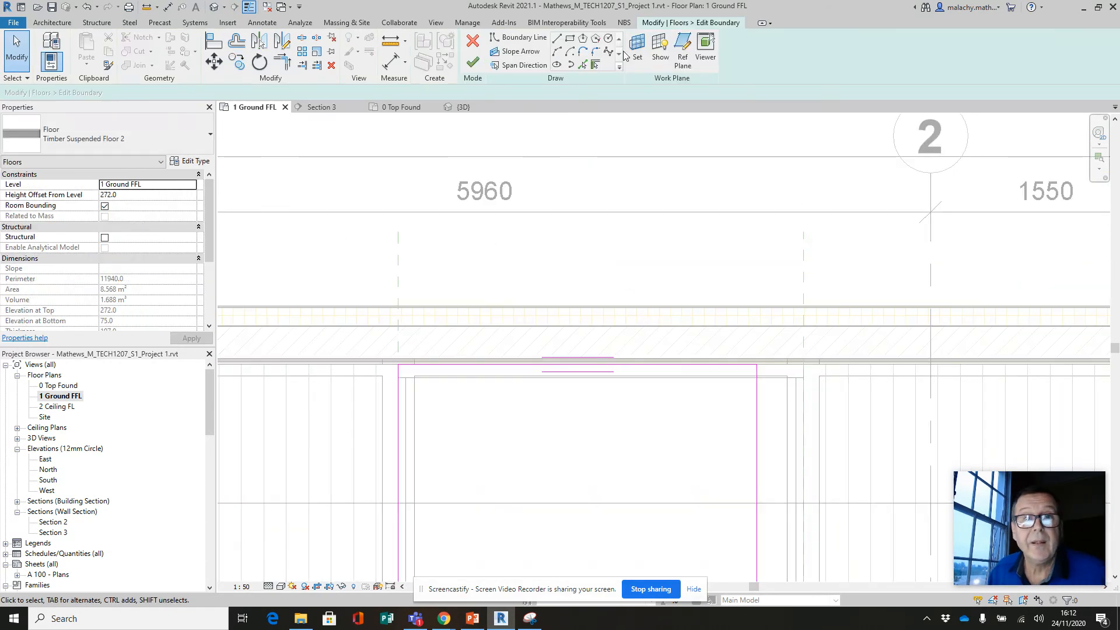
left_click(214, 42)
scroll(788, 443, "up", 2)
left_click(812, 432)
left_click(740, 432)
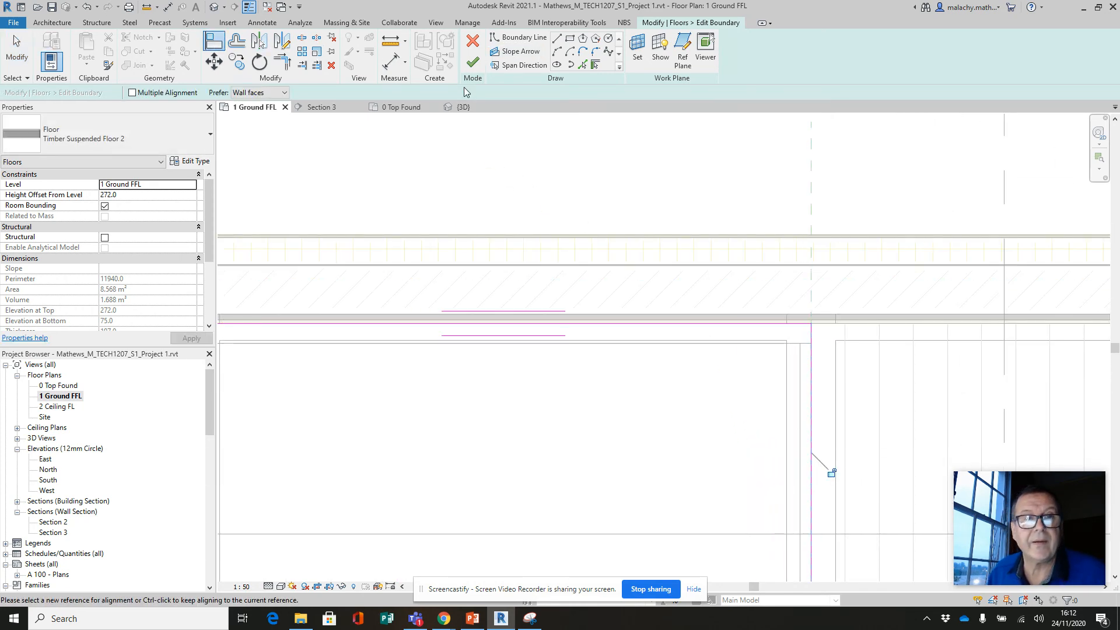
left_click(472, 62)
left_click(678, 192)
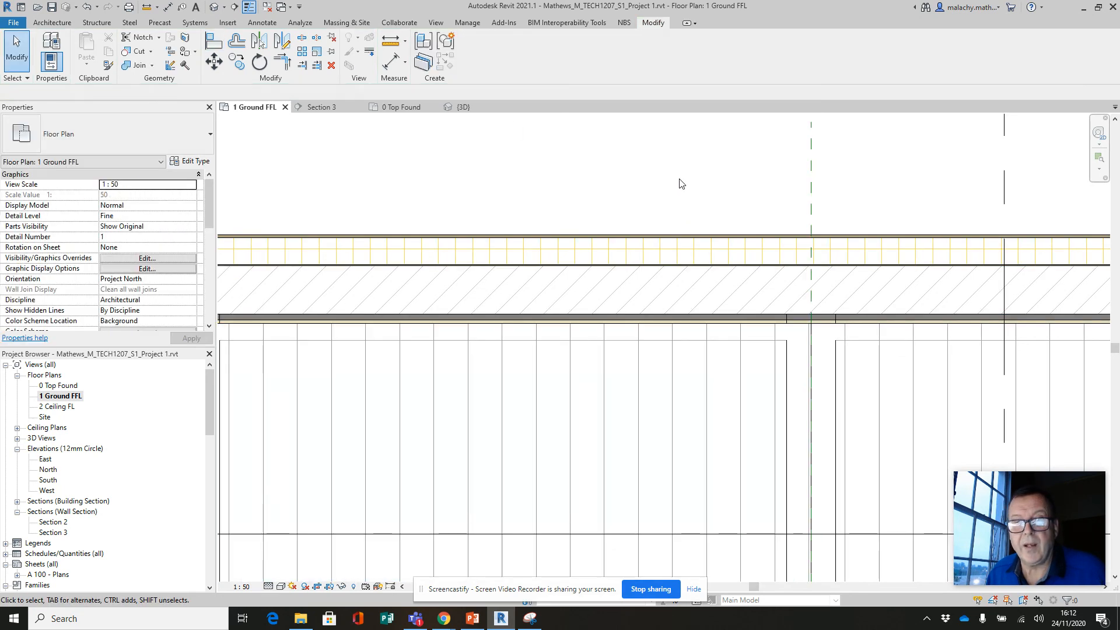
Step: Set the underlay base level of the 1 Ground FFL plan to None
scroll(684, 200, "down", 2)
scroll(684, 200, "down", 5)
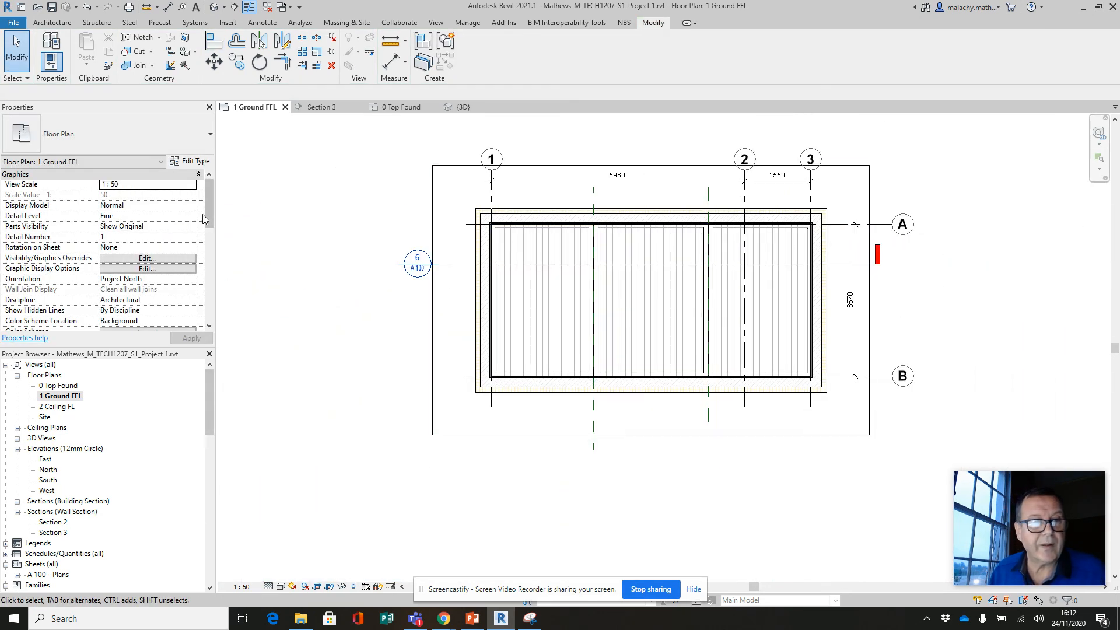
left_click_drag(208, 222, 205, 268)
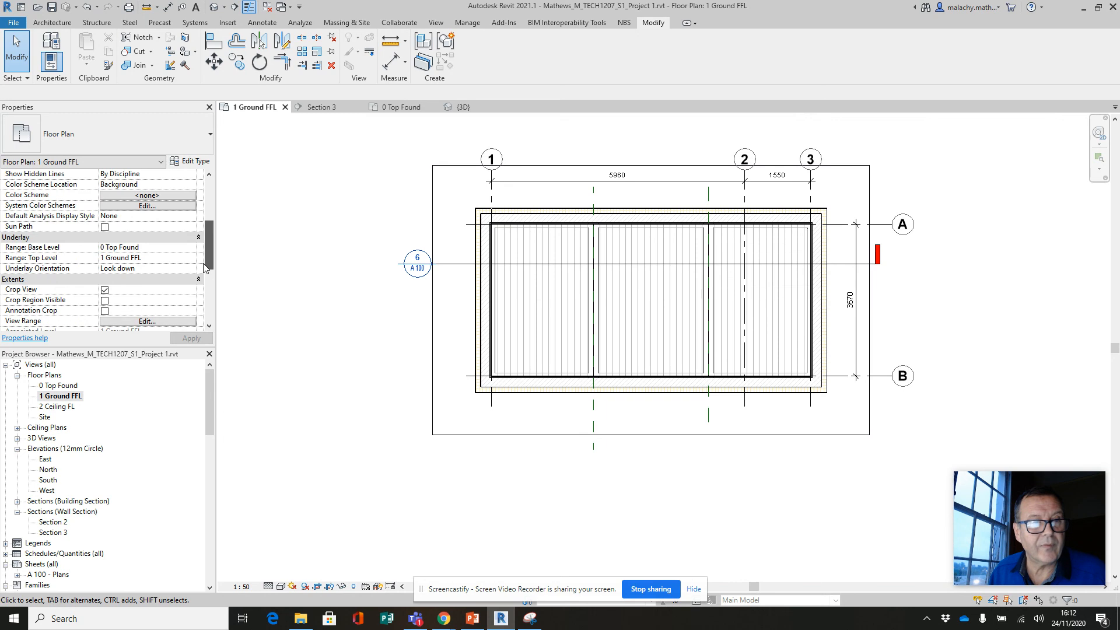
left_click(192, 247)
left_click(148, 257)
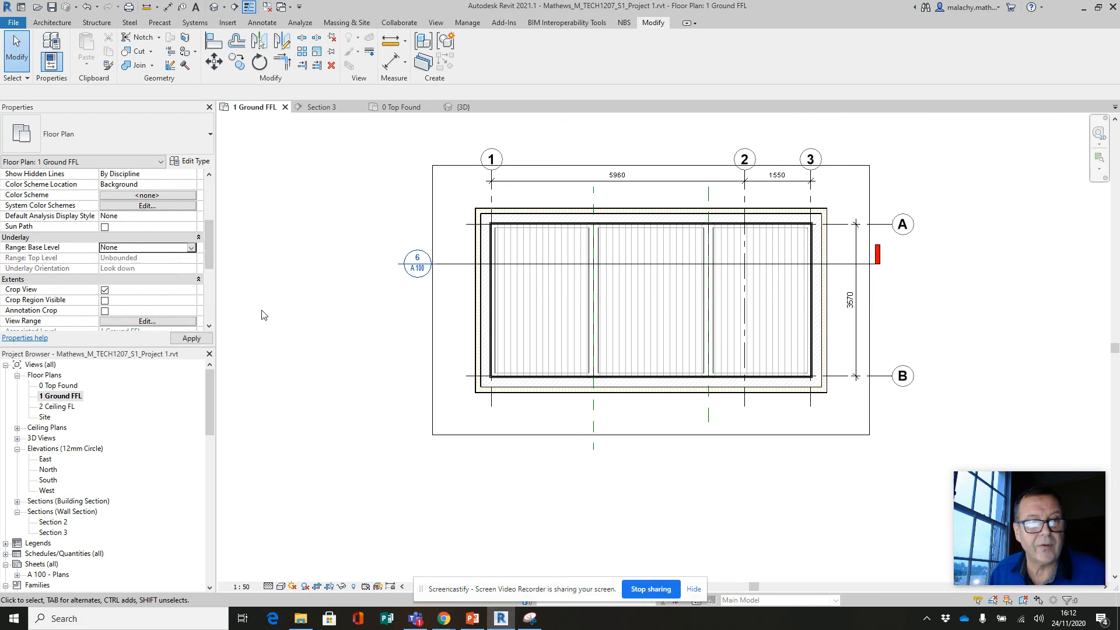
scroll(335, 345, "up", 2)
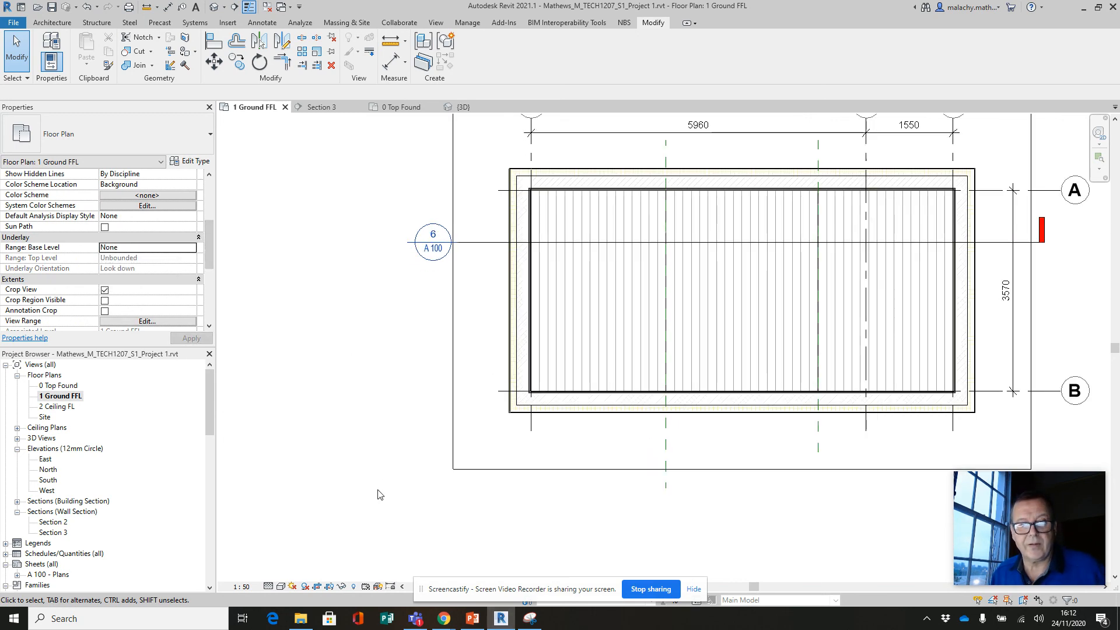
Step: Switch to the Section 3 view and examine the timber floors across all three bays
left_click(321, 108)
scroll(587, 375, "down", 4)
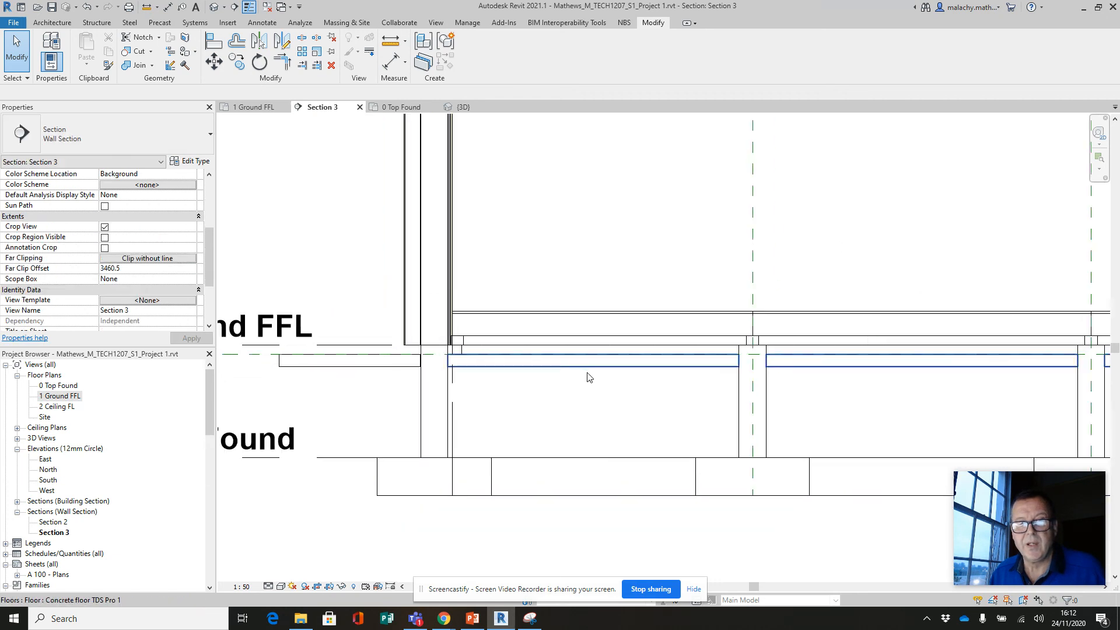
middle_click_drag(720, 320, 702, 318)
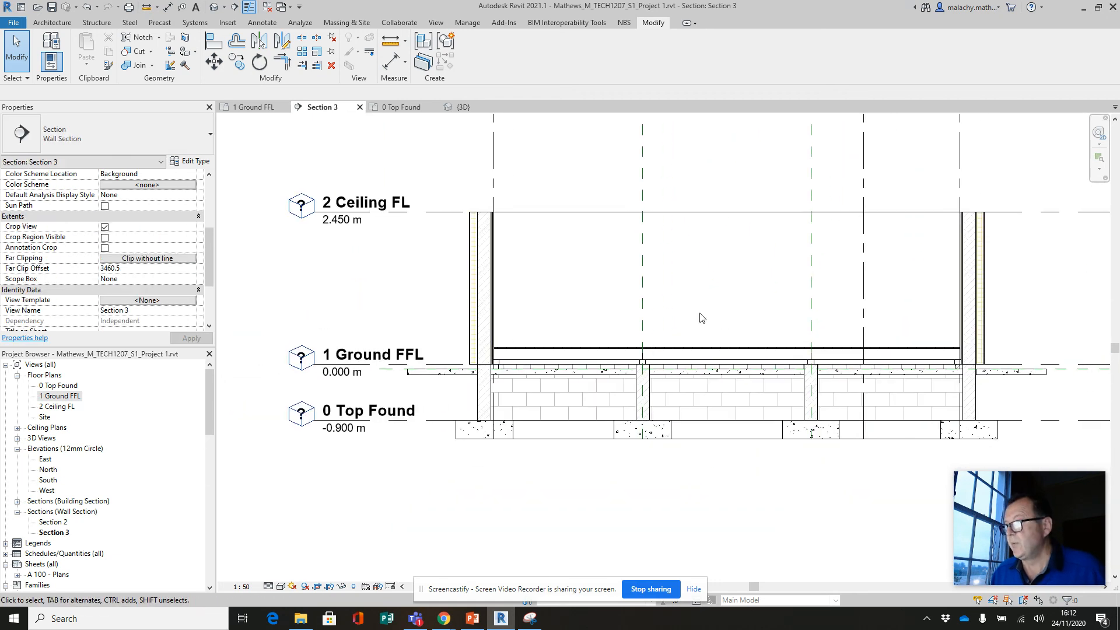